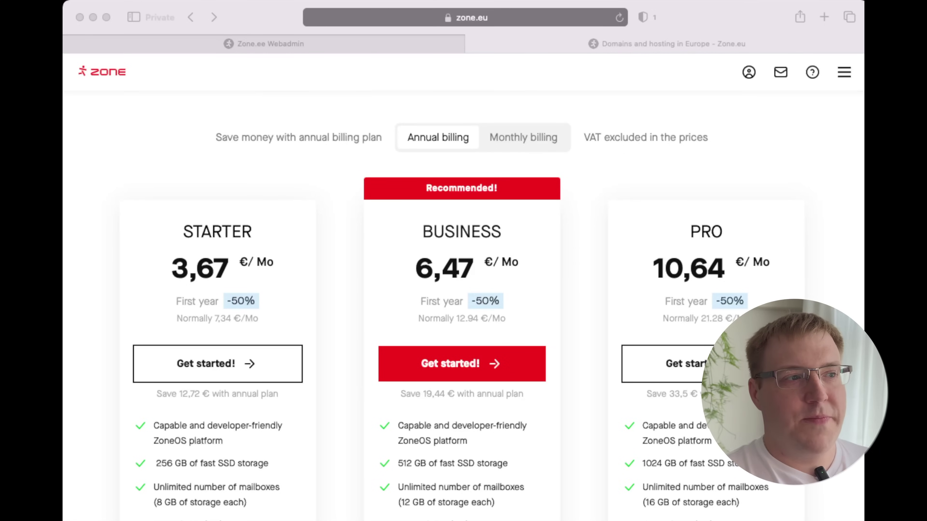
double_click(200, 268)
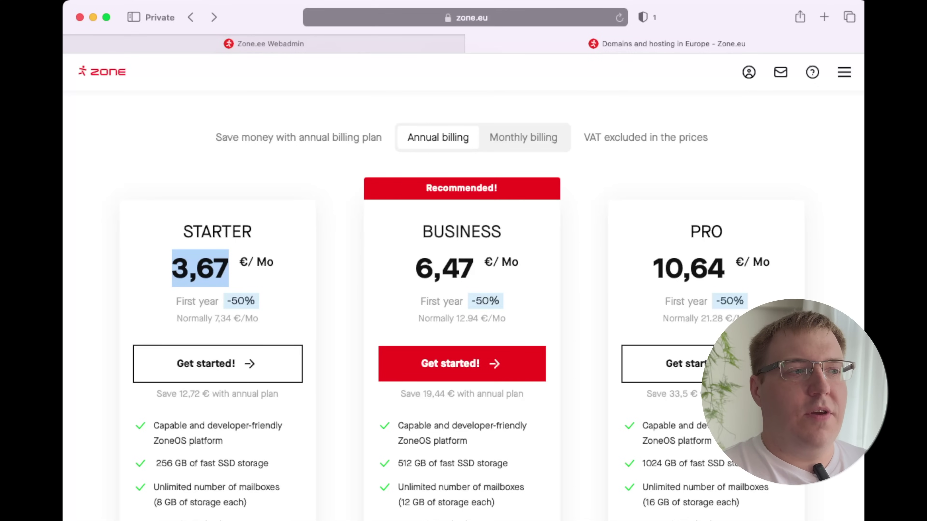
double_click(164, 463)
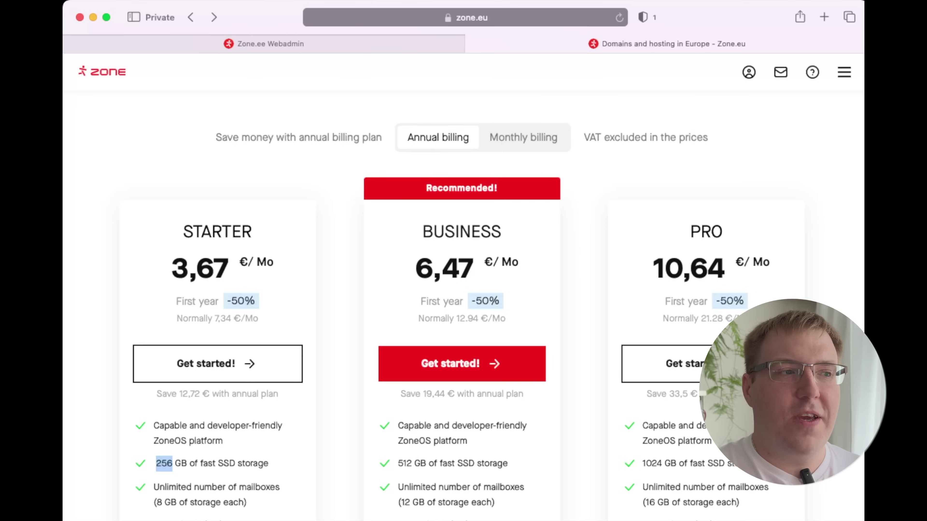
- Highlight the Starter plan's monthly price and 256 GB storage, then return to the Install Web Application page
mouse_move(217, 301)
drag(172, 268, 214, 269)
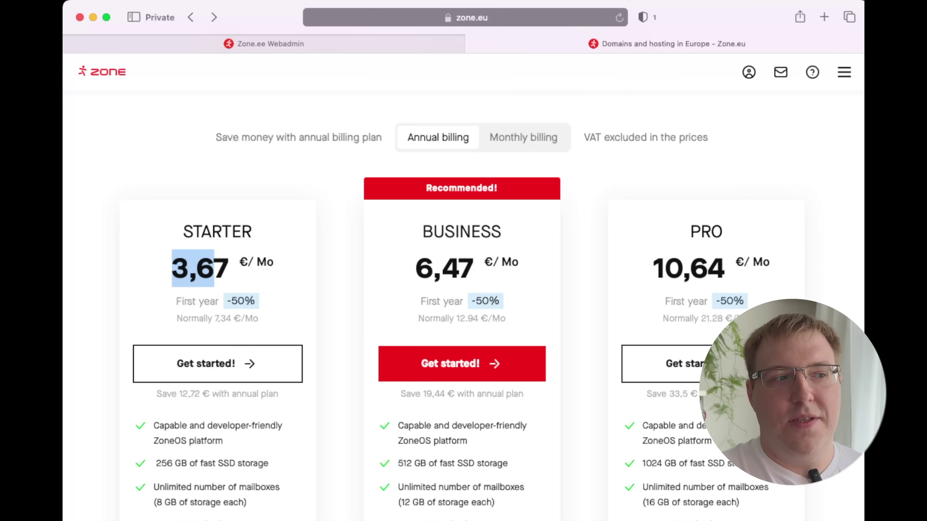
double_click(164, 463)
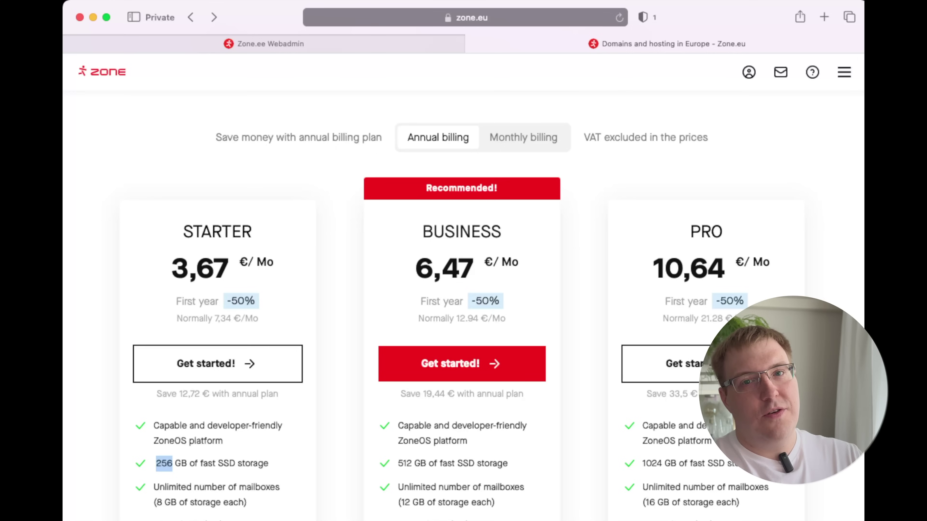
key(ctrl+shift+Tab)
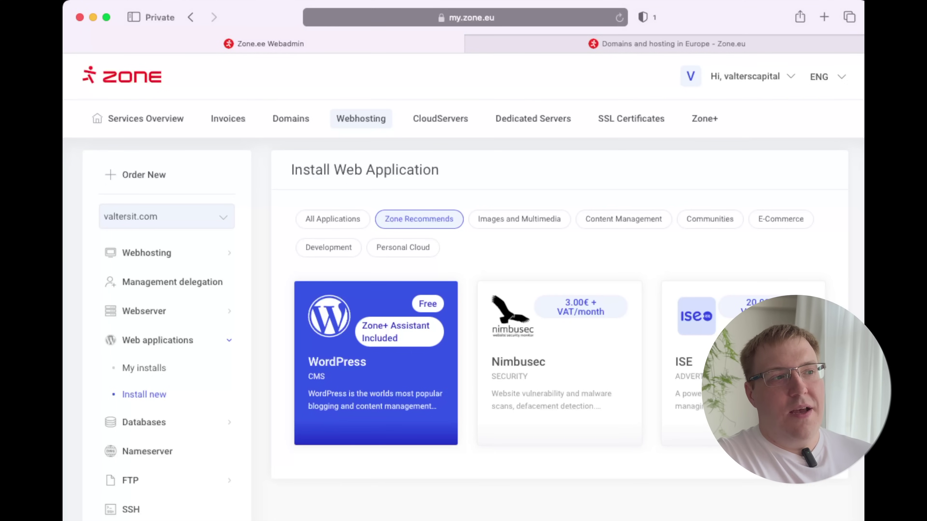
- View the hosting Package and Billing details: Business active at 155.28 € + VAT yearly
click(147, 253)
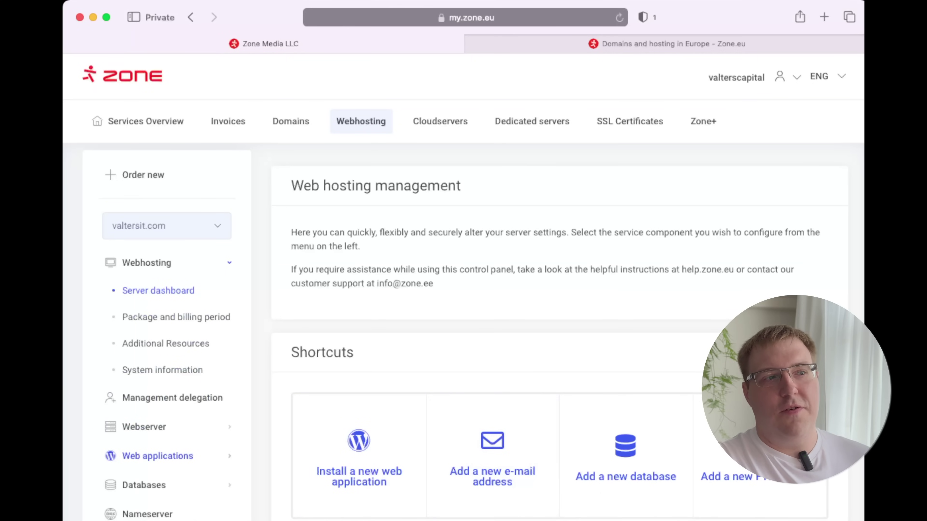
scroll(157, 456, down, 8)
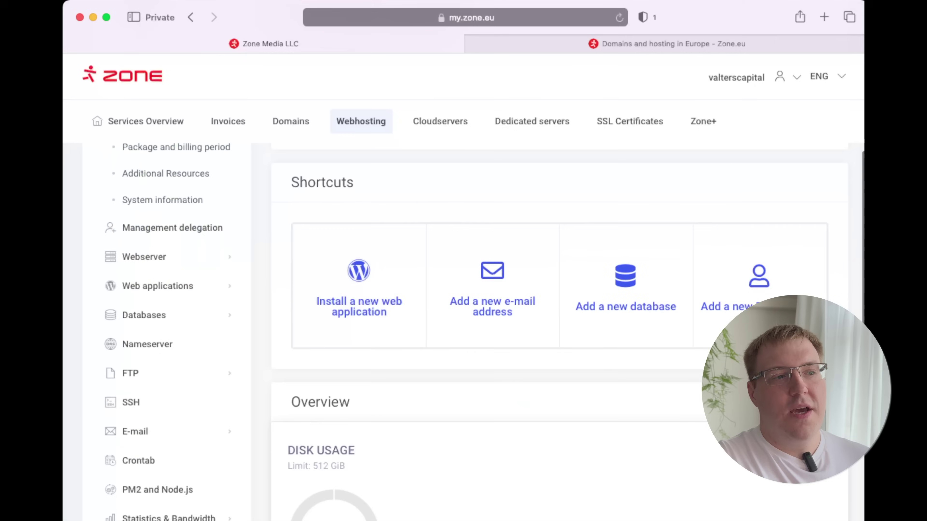
scroll(334, 438, down, 3)
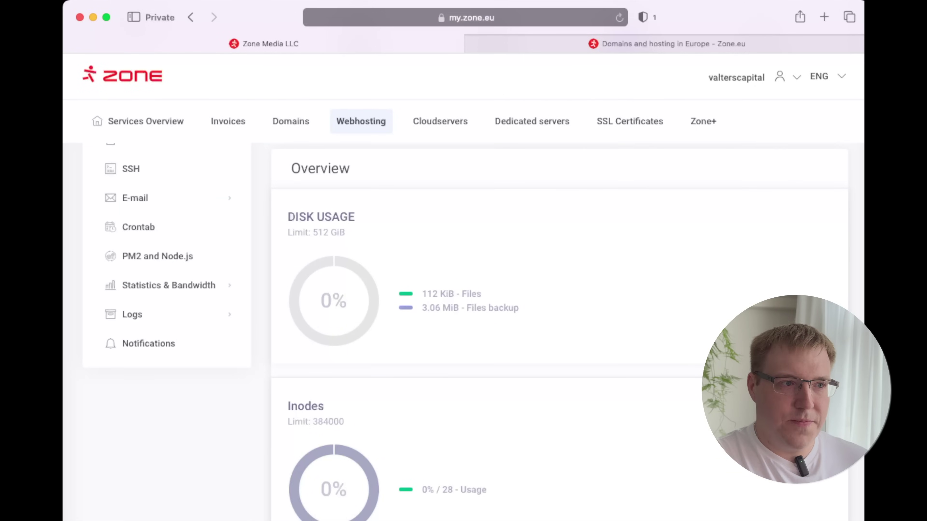
scroll(333, 456, up, 4)
scroll(334, 438, up, 7)
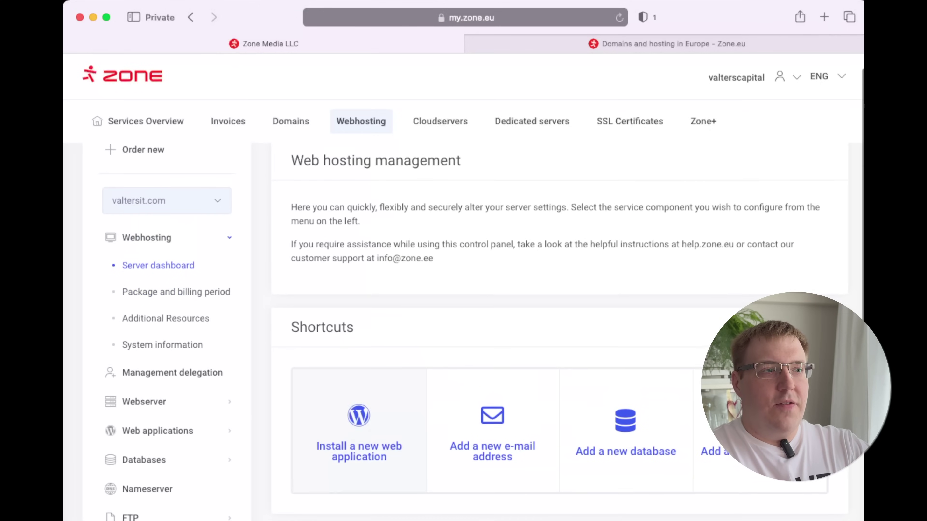
click(177, 292)
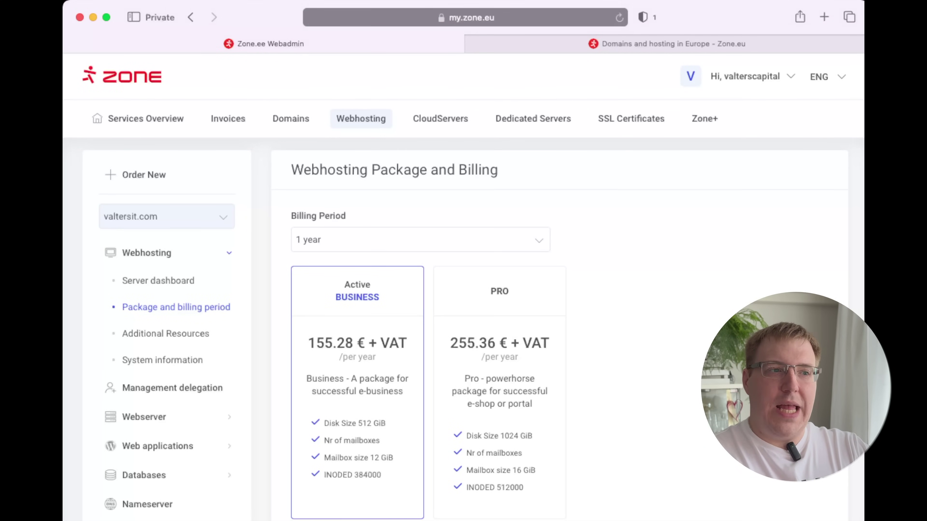
- Keep the billing period at 1 year and go to the Additional Resources add-ons page
click(420, 240)
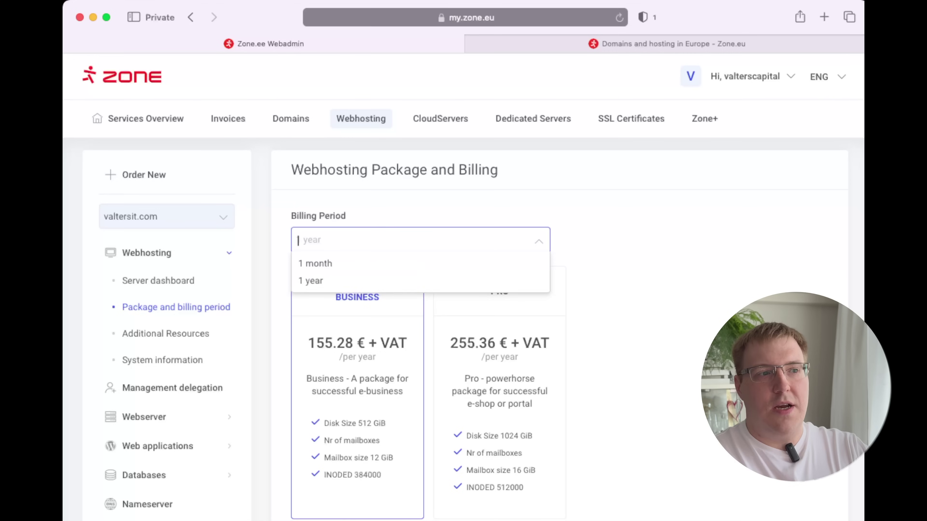
click(314, 281)
scroll(314, 281, down, 5)
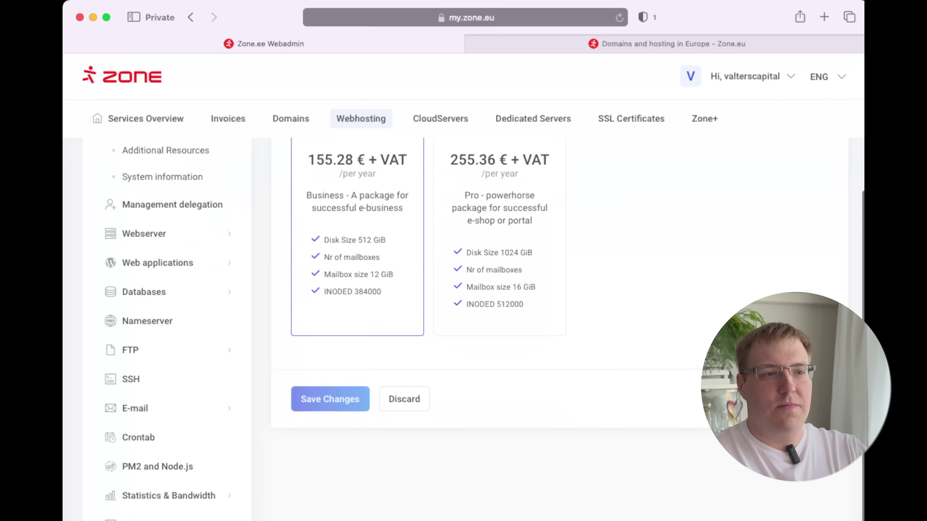
scroll(167, 328, up, 4)
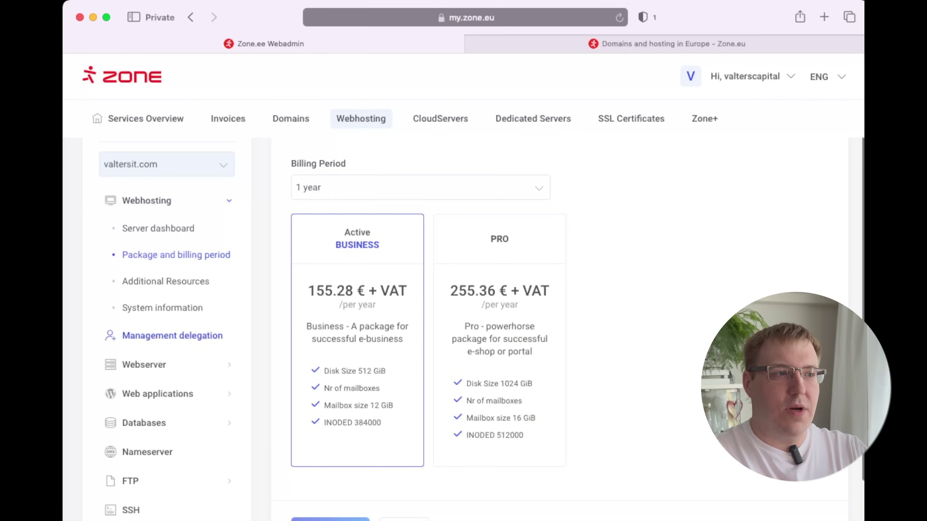
click(165, 281)
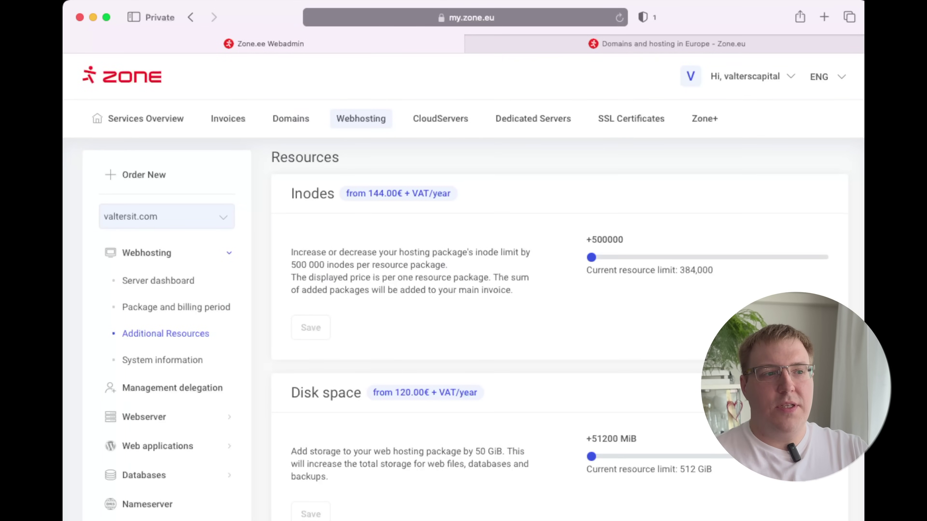
scroll(463, 328, down, 5)
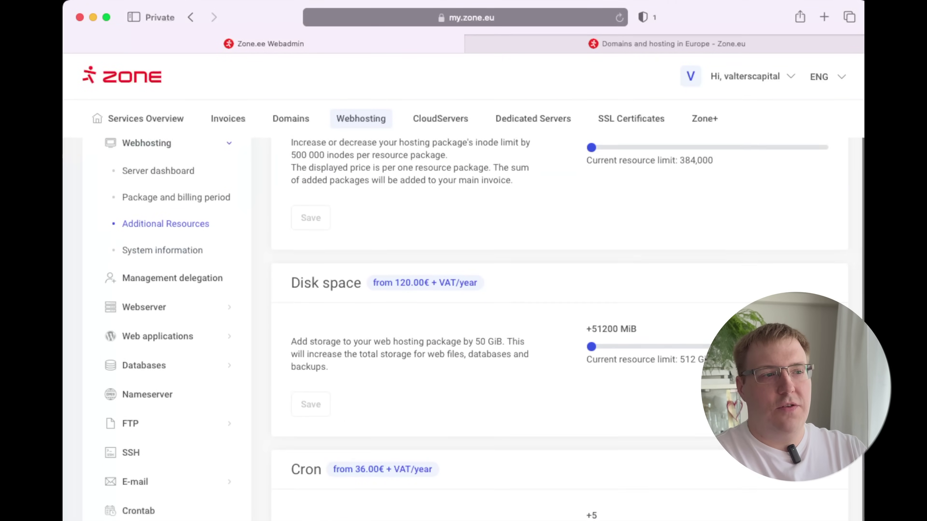
scroll(464, 329, up, 2)
scroll(464, 328, down, 4)
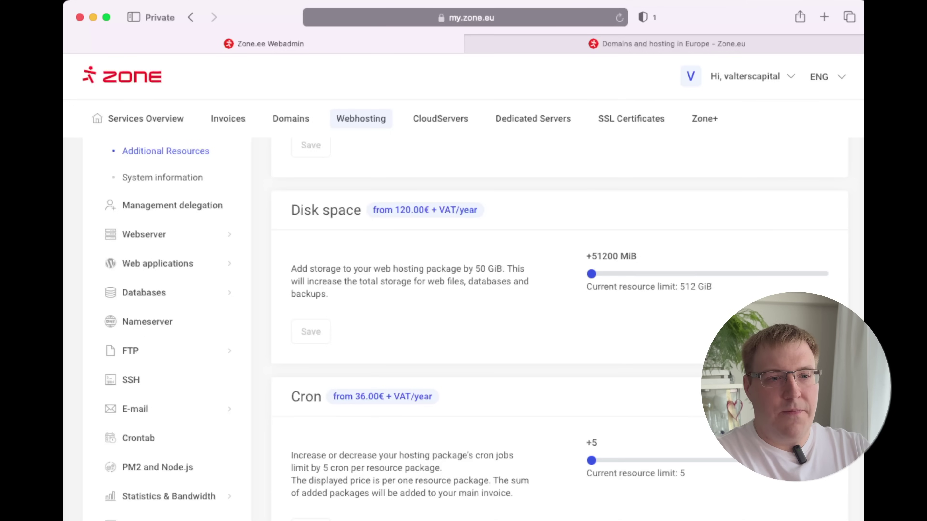
scroll(463, 329, up, 2)
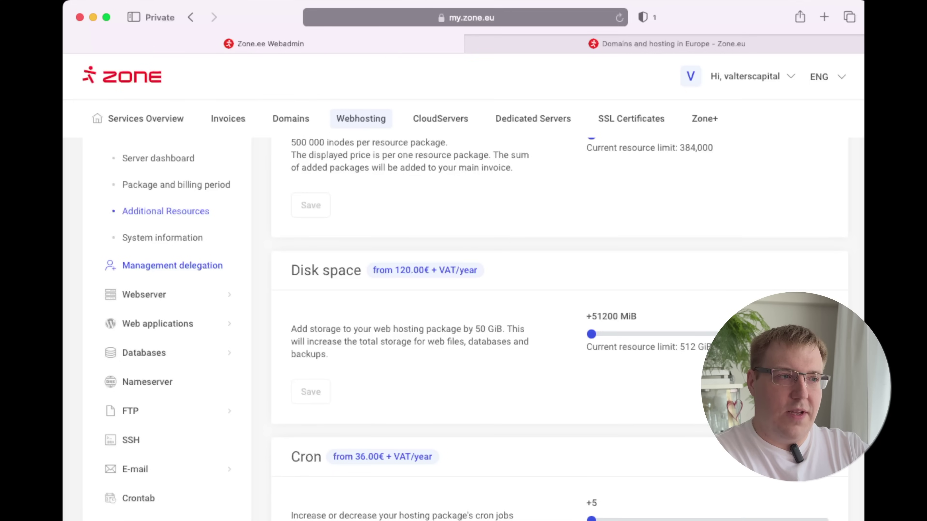
- Open valtersit.com's main domain settings and highlight the 'Upgrade PHP versions manually' strategy
click(144, 294)
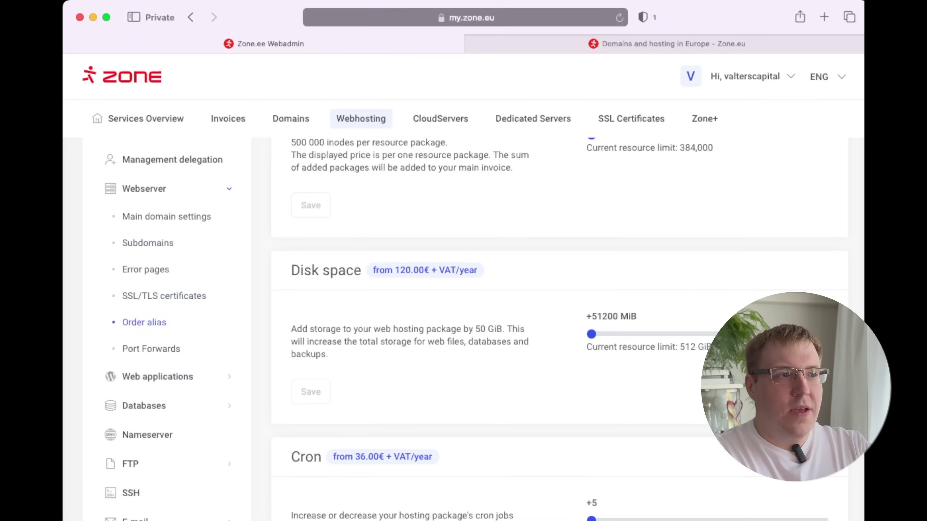
click(167, 216)
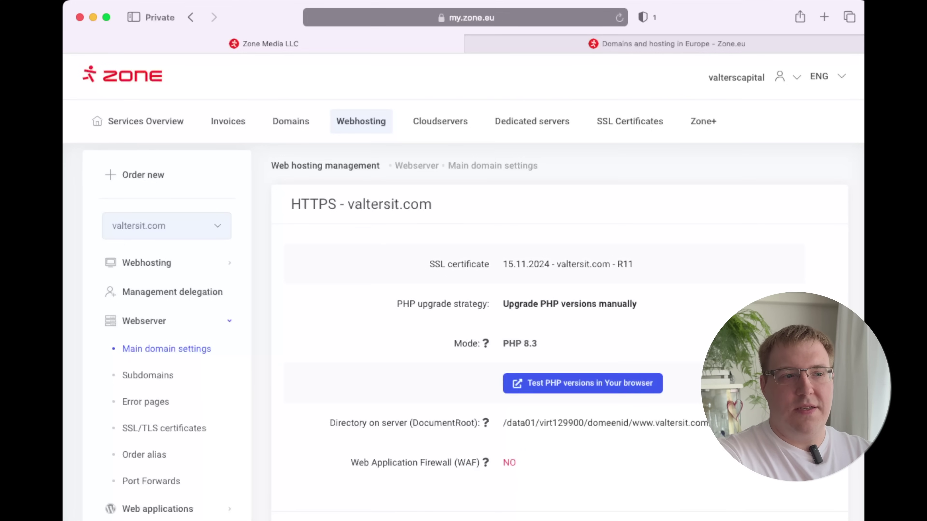
scroll(463, 328, down, 3)
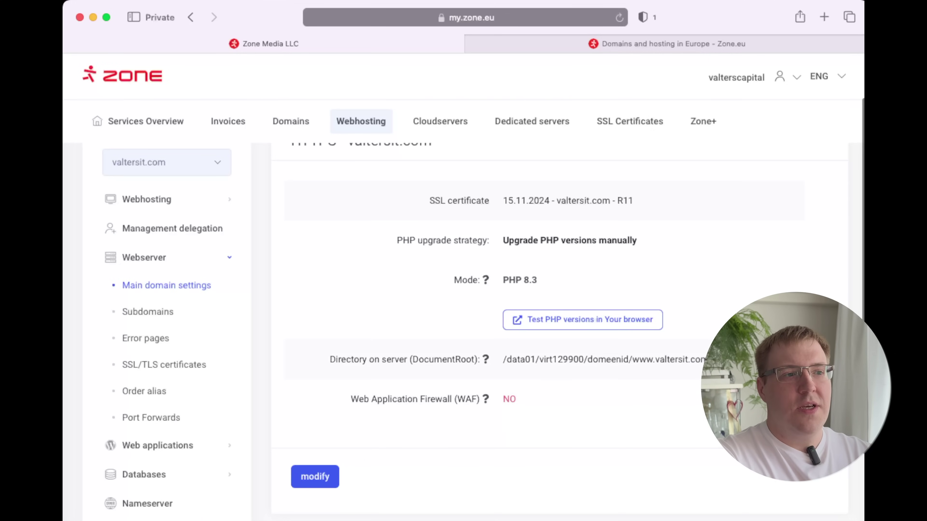
scroll(463, 328, down, 5)
scroll(463, 329, up, 4)
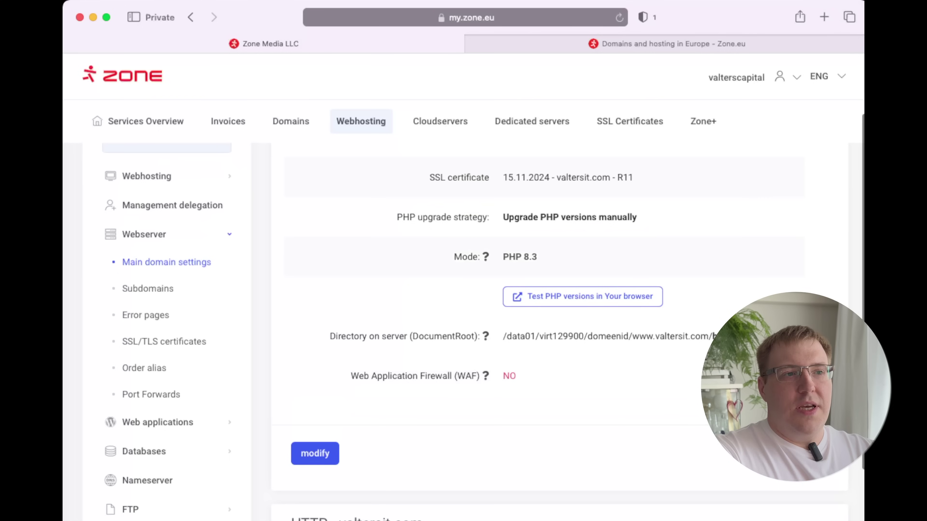
double_click(522, 218)
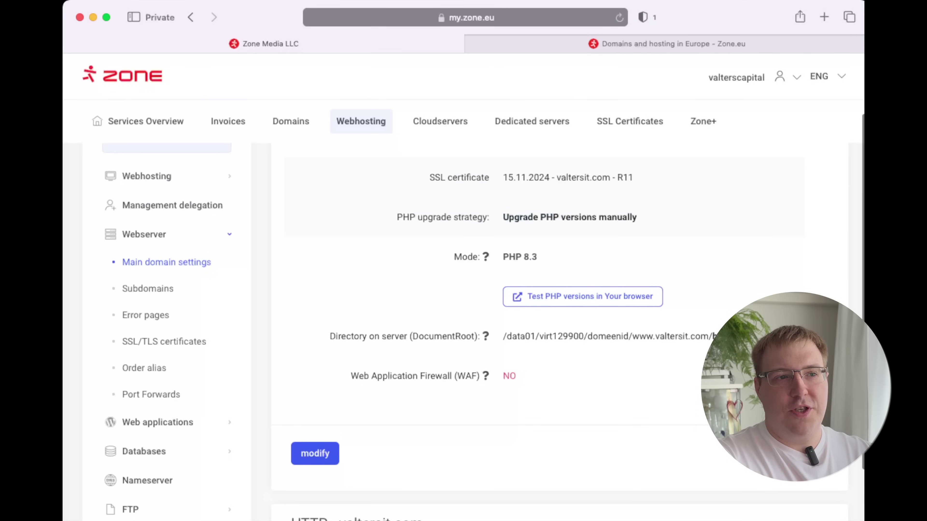
triple_click(522, 217)
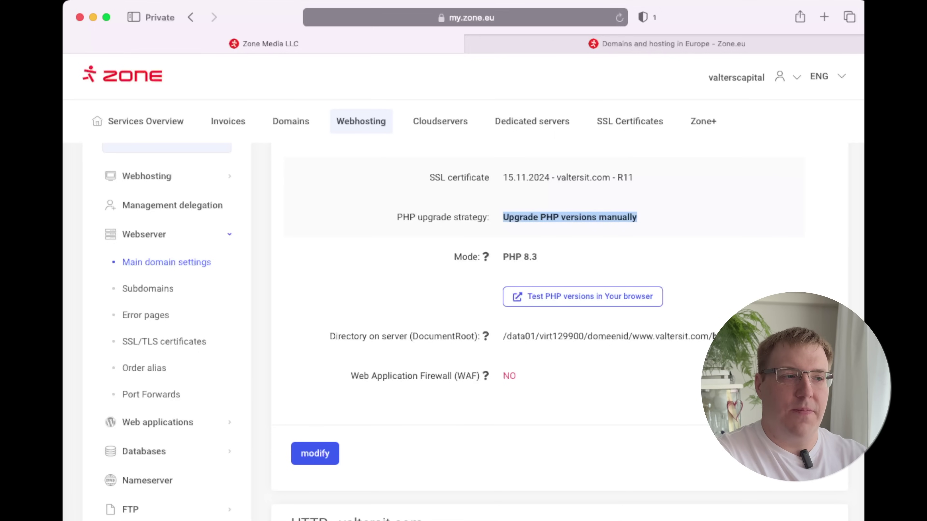
scroll(484, 333, down, 5)
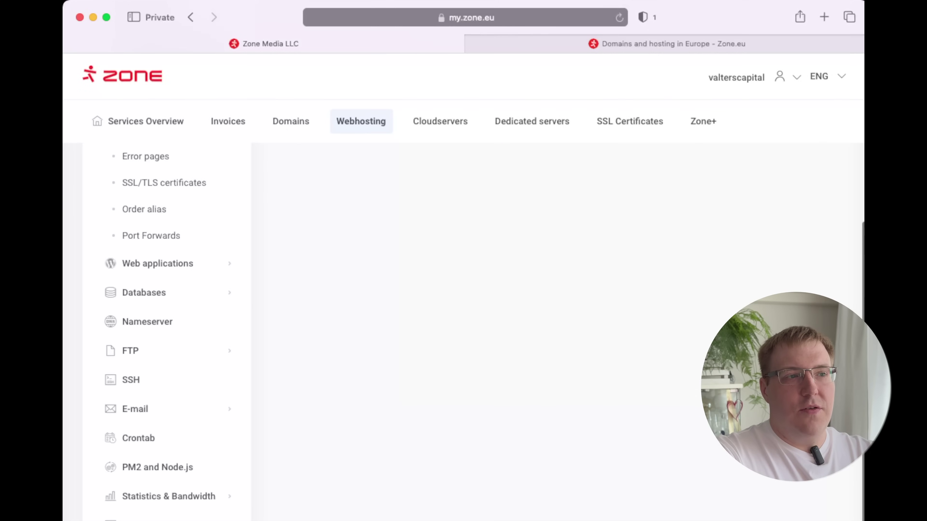
scroll(484, 329, up, 2)
scroll(484, 328, down, 4)
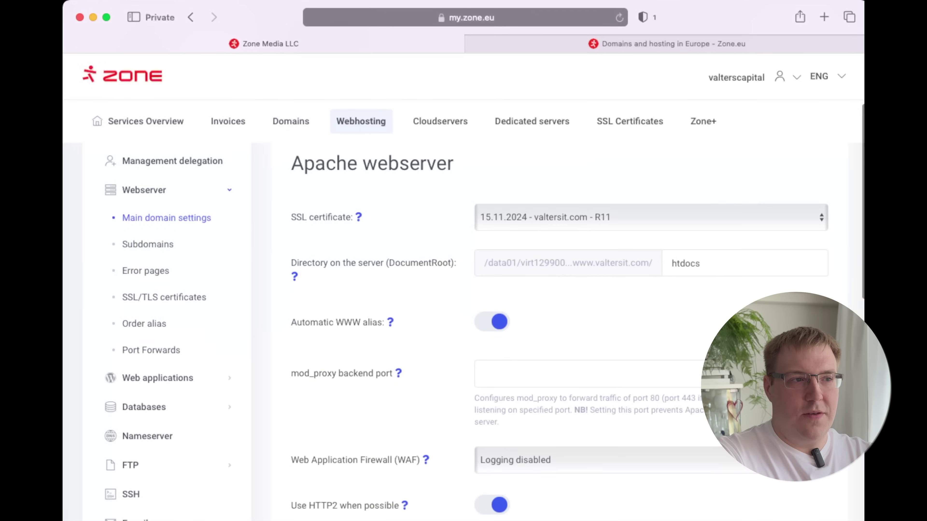
scroll(484, 328, up, 1)
scroll(484, 328, down, 9)
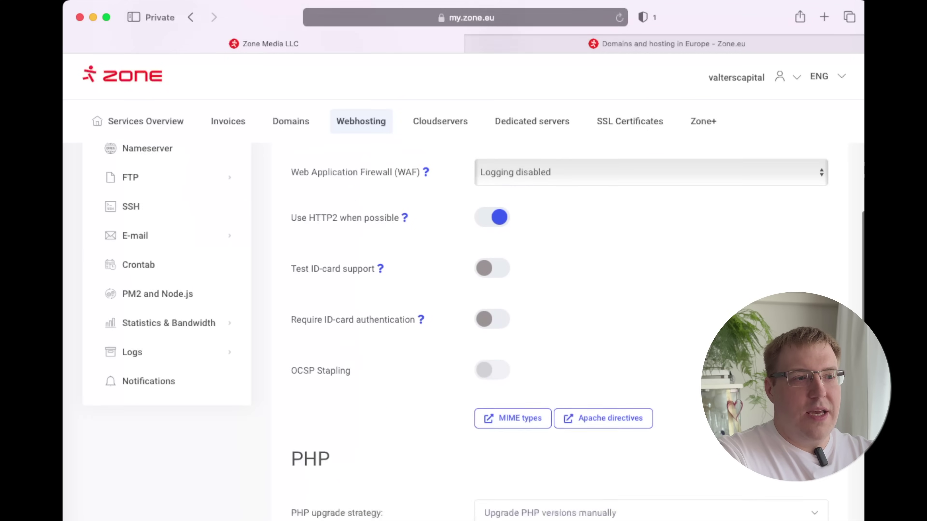
scroll(485, 328, down, 3)
scroll(484, 329, up, 10)
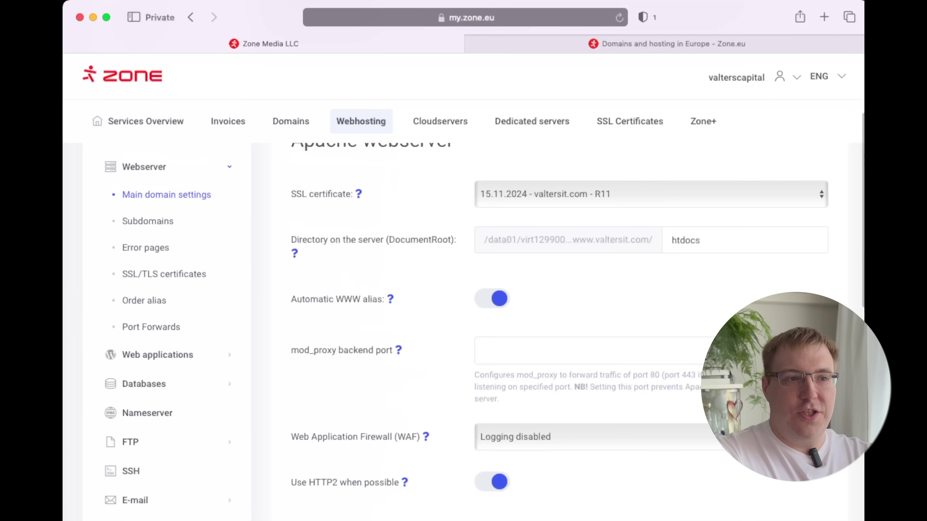
scroll(484, 328, down, 7)
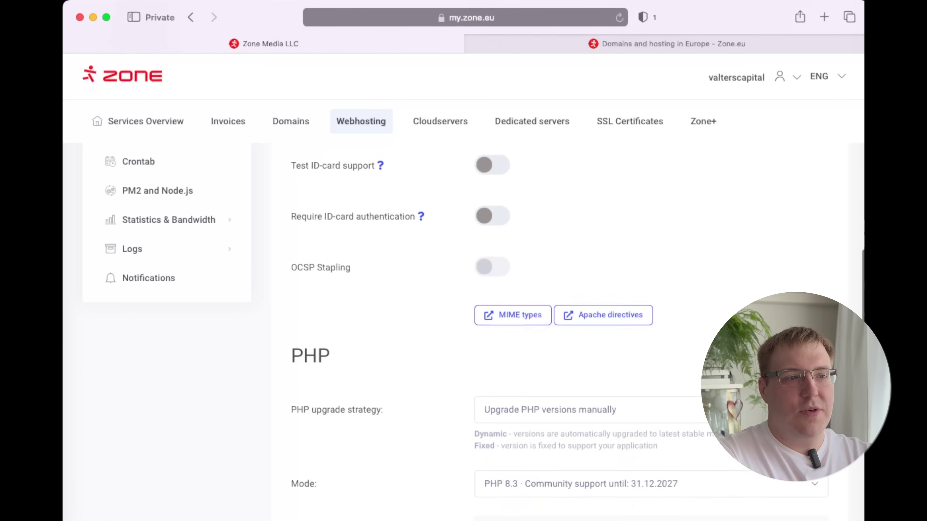
scroll(484, 329, down, 4)
click(484, 329)
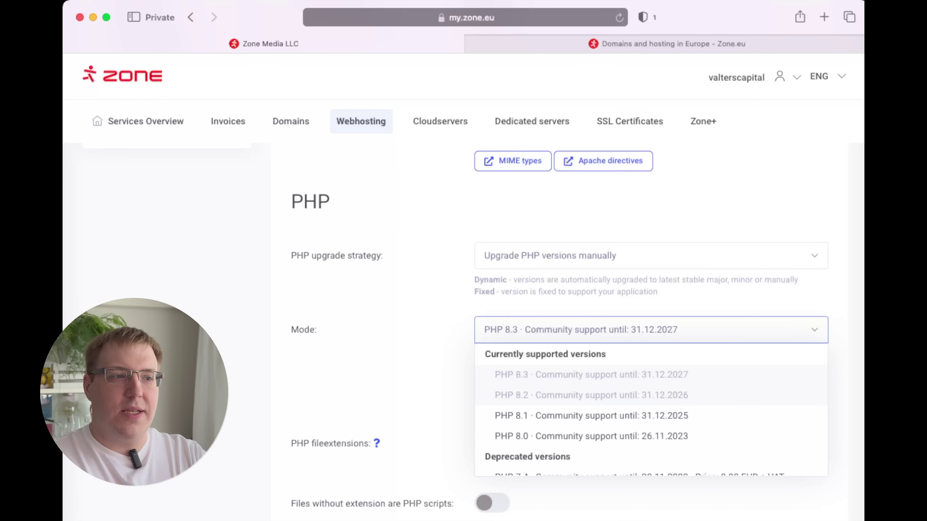
scroll(591, 392, down, 2)
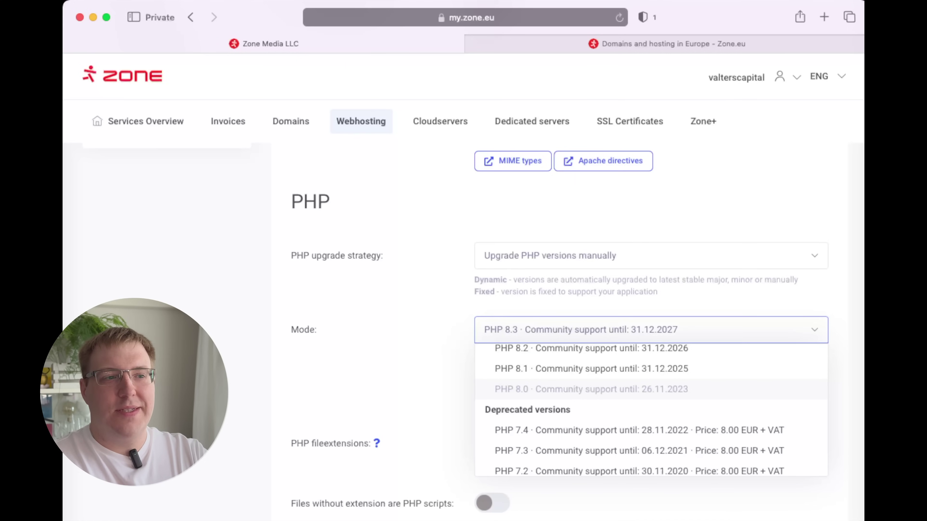
scroll(591, 389, down, 2)
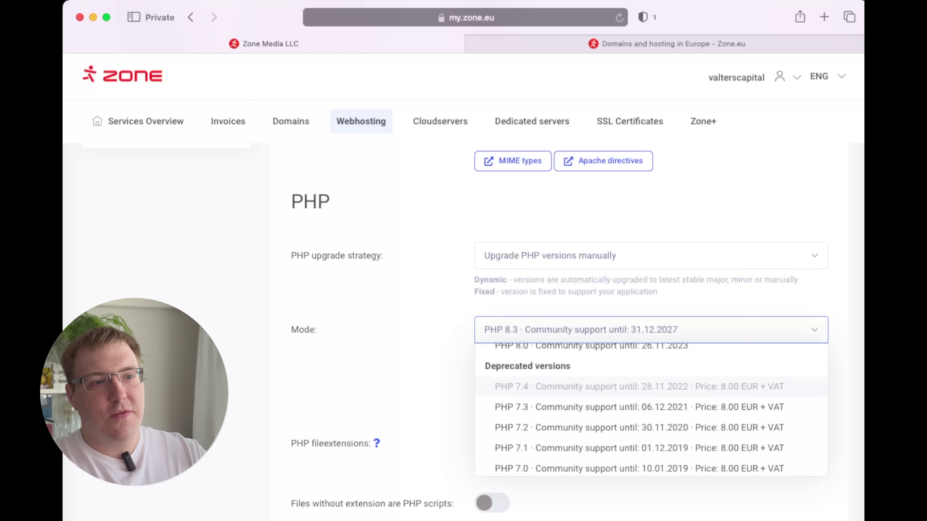
scroll(639, 404, down, 1)
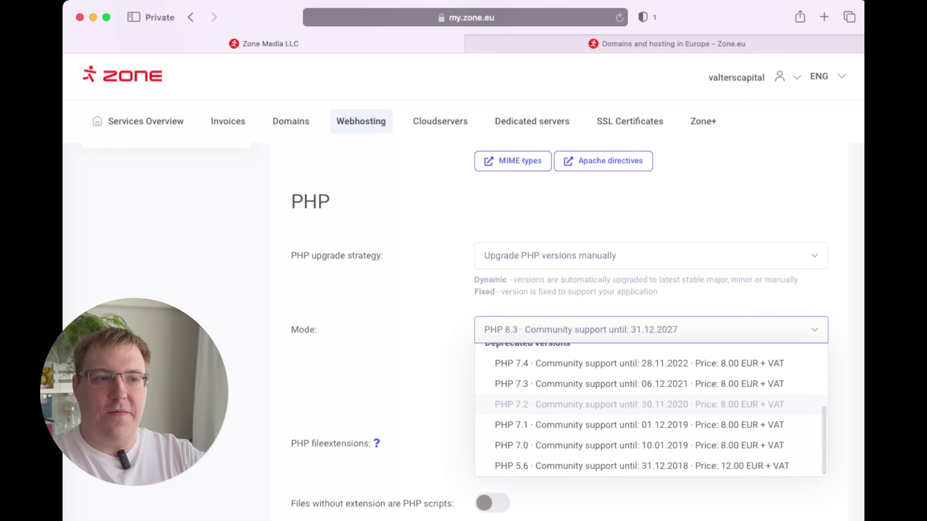
scroll(639, 404, up, 5)
key(Escape)
scroll(639, 328, down, 3)
scroll(514, 411, down, 2)
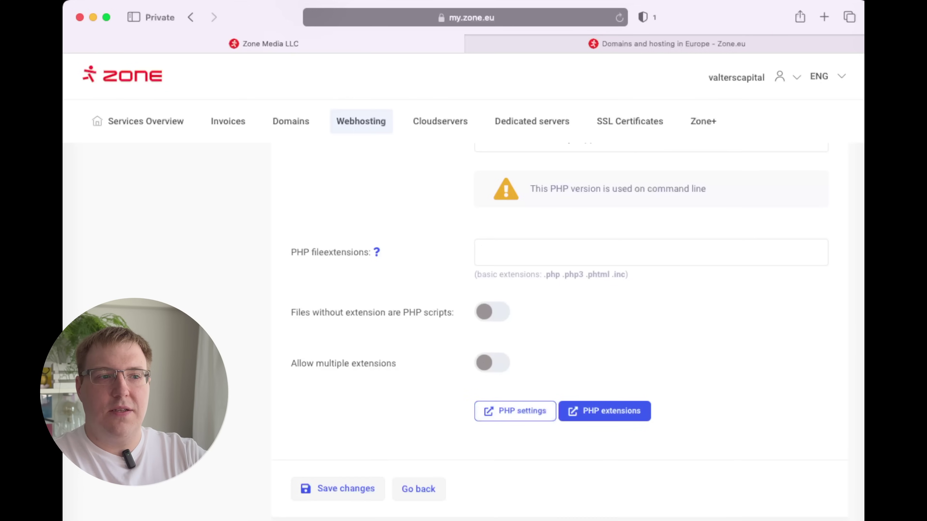
- Open the PHP modules page for valtersit.com and scroll through the enabled extensions
click(605, 411)
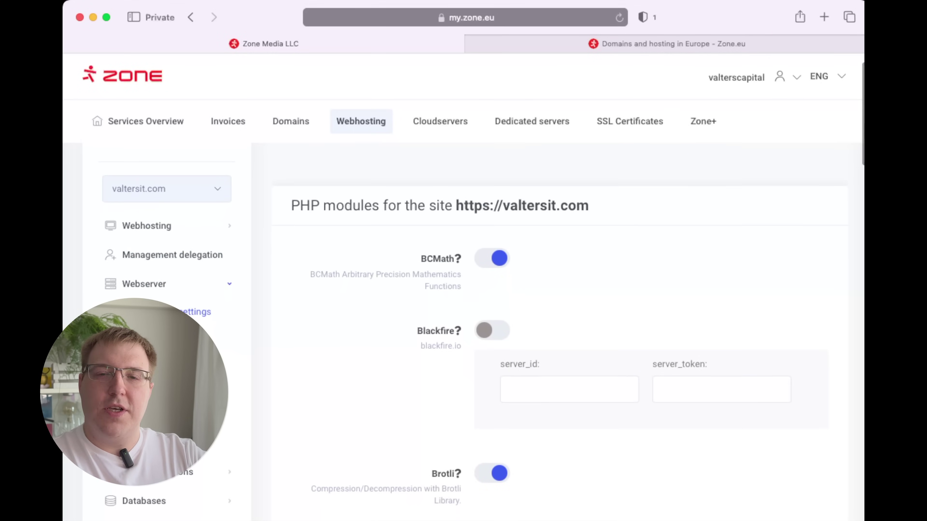
scroll(463, 329, down, 12)
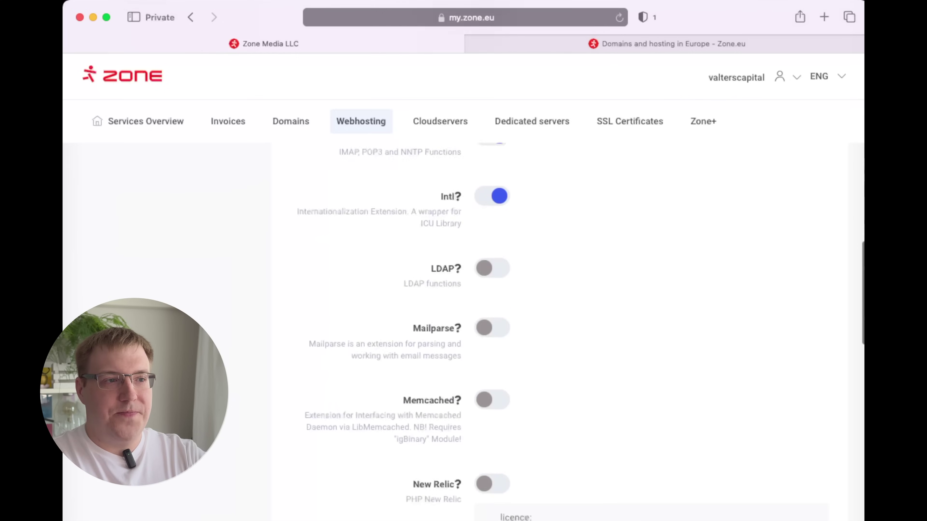
scroll(464, 329, up, 15)
scroll(463, 328, down, 2)
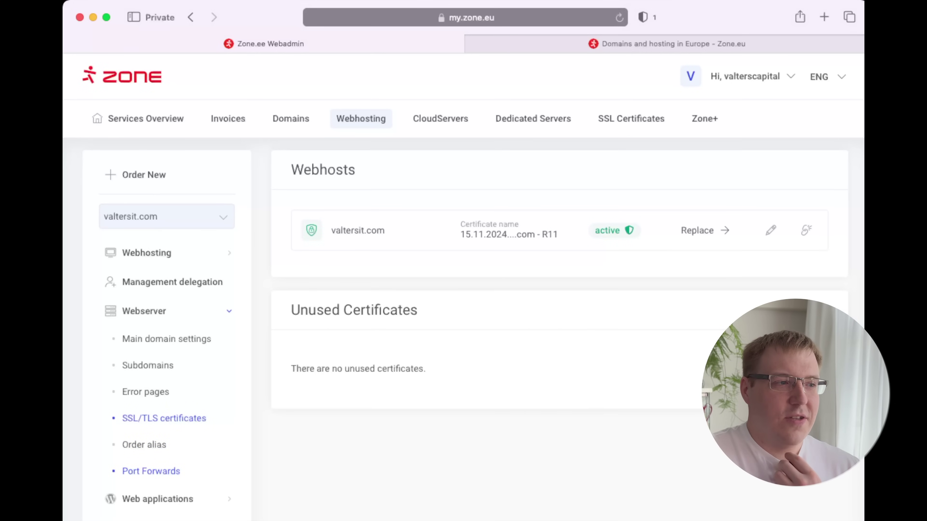
- Open valtersit.com's MySQL/MariaDB users and databases page, showing 1 of 32 users in use
scroll(157, 498, down, 3)
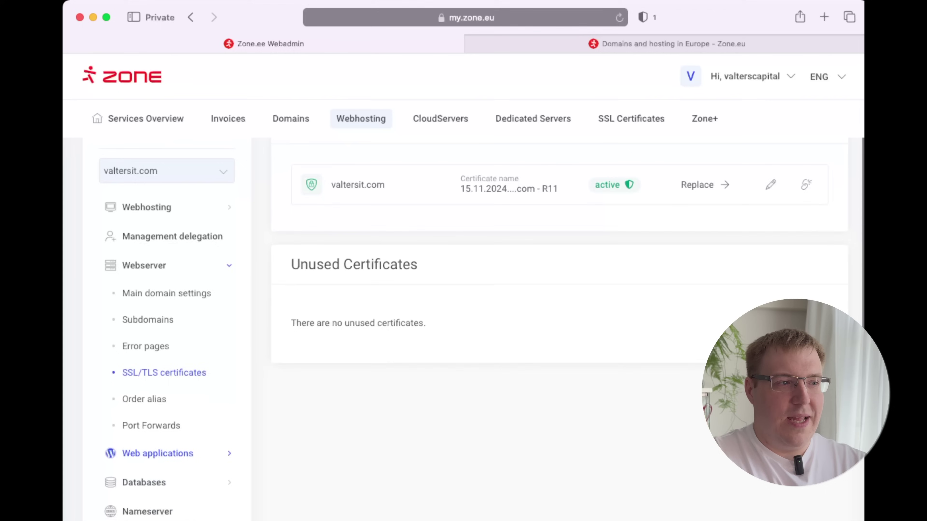
click(144, 435)
click(156, 303)
- Scroll the MySQL/MariaDB page, highlighting the /32 user limit and the existing accounts heading
scroll(463, 328, down, 2)
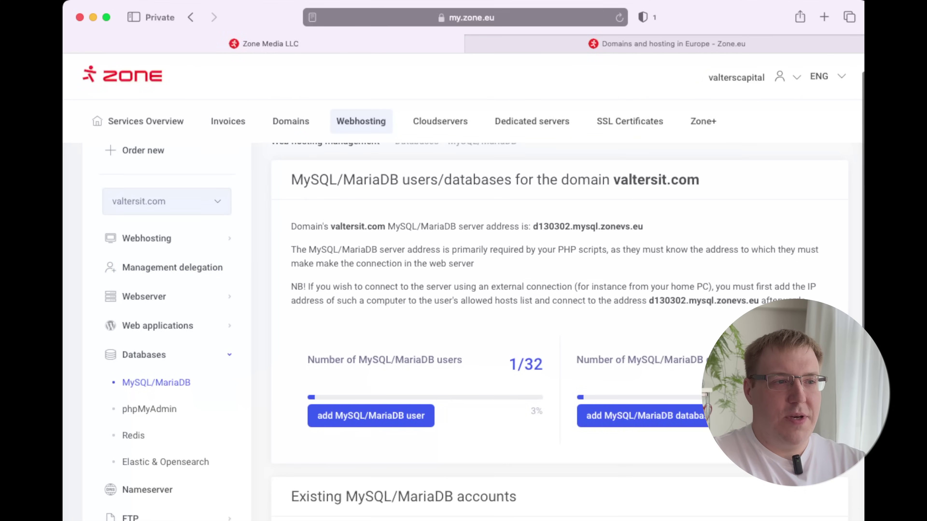
drag(517, 357, 543, 357)
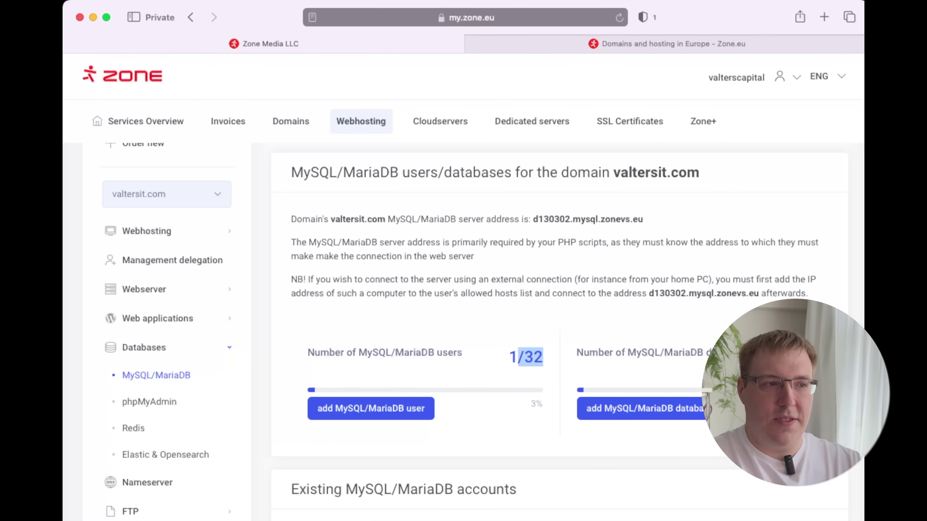
scroll(463, 329, down, 10)
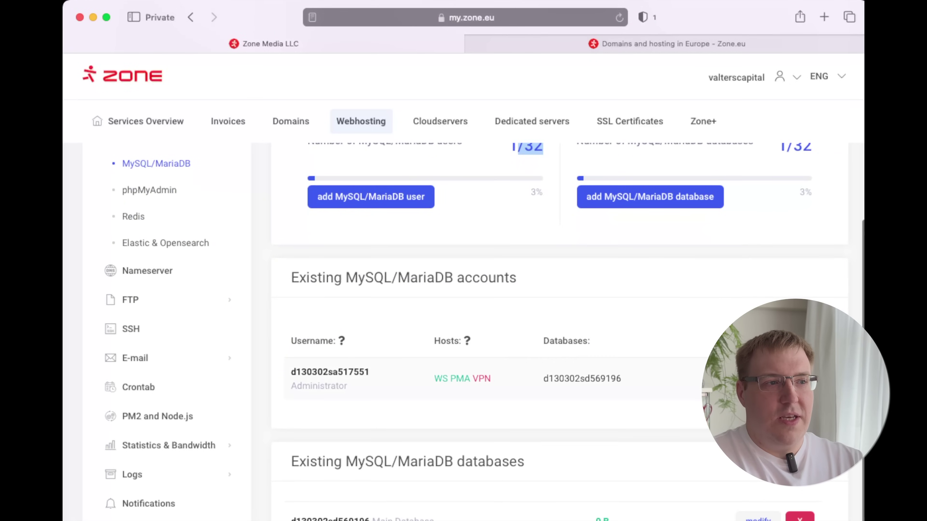
drag(299, 277, 465, 277)
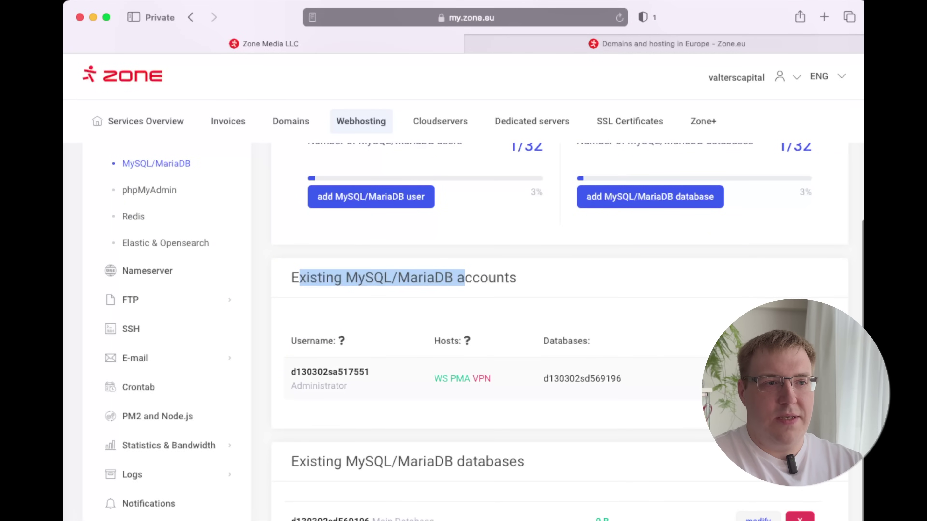
scroll(463, 328, down, 1)
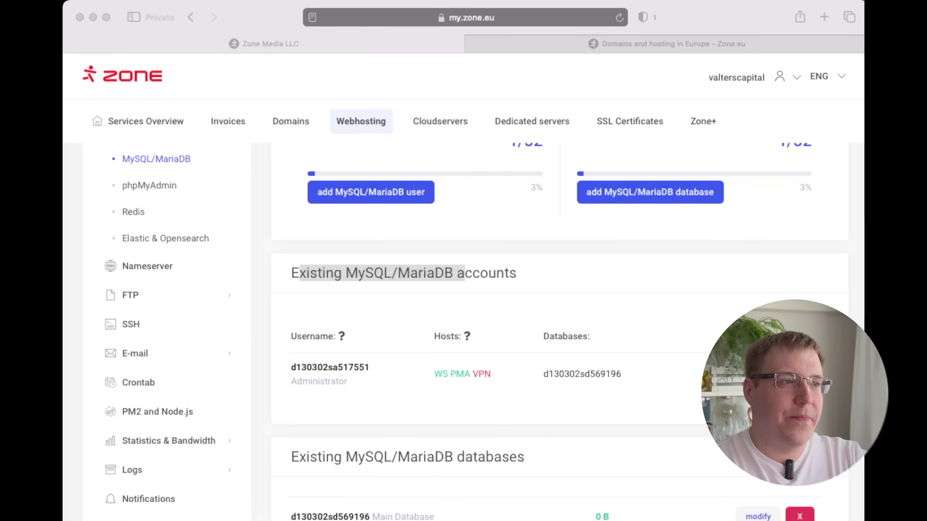
- Launch phpMyAdmin in a new tab, then close that login tab again
click(149, 186)
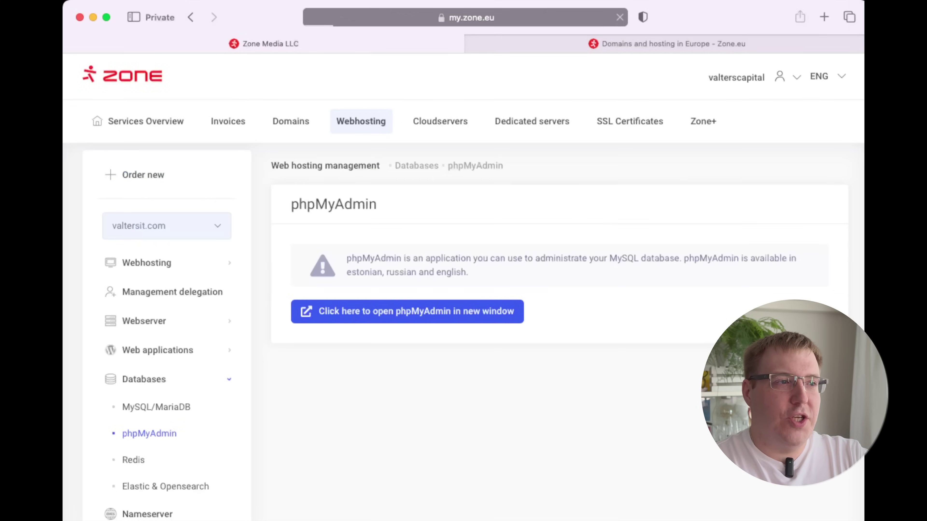
click(408, 311)
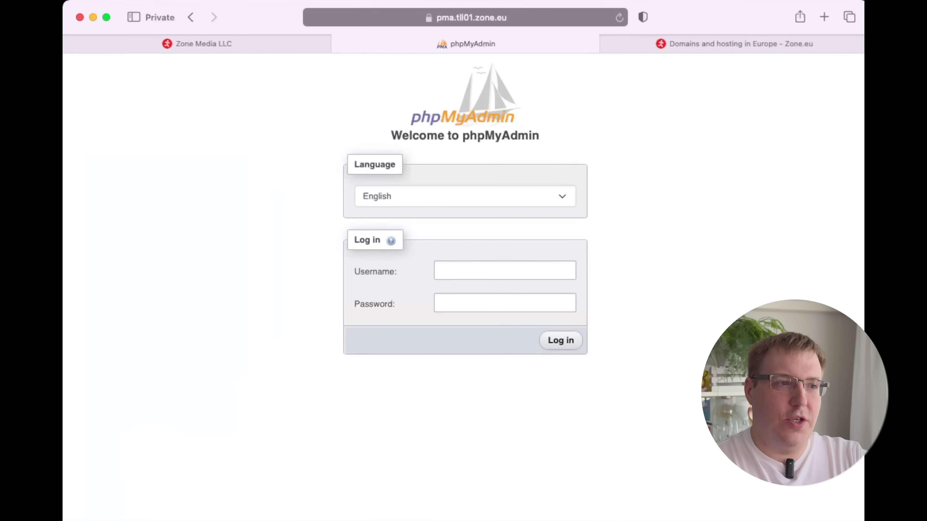
click(339, 43)
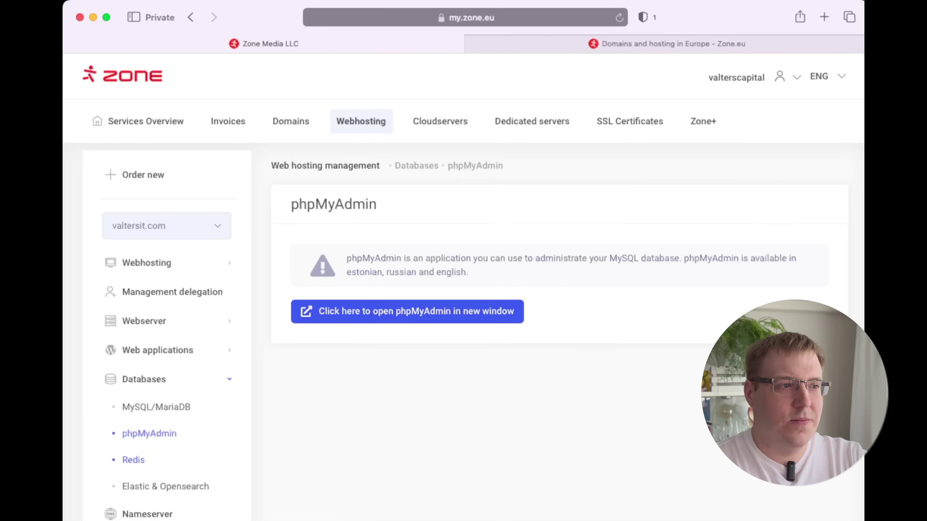
- Show the not-yet-started Redis database page, then expand the E-mail options
scroll(463, 328, down, 2)
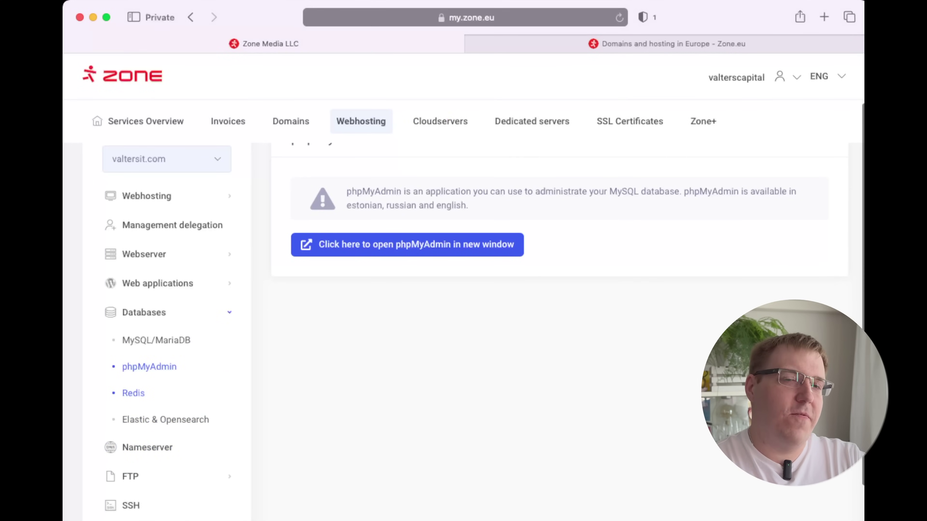
click(133, 393)
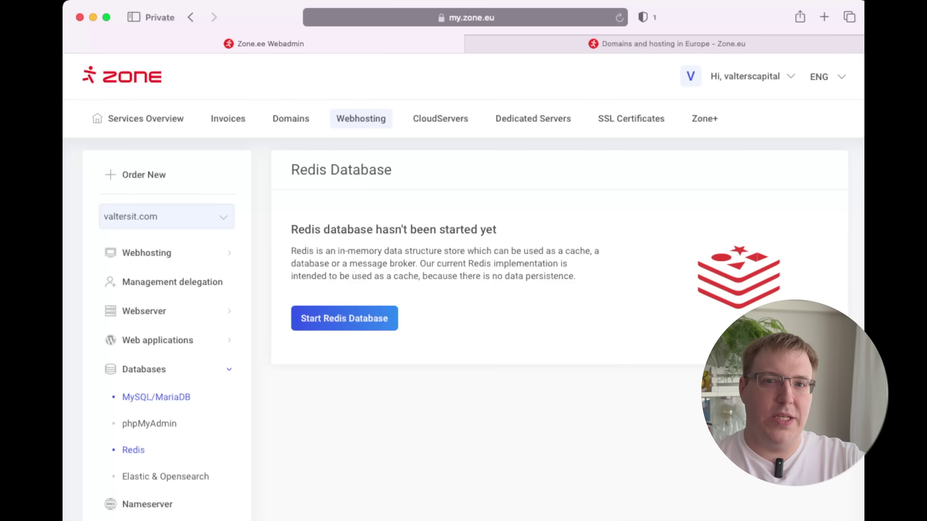
scroll(463, 328, down, 5)
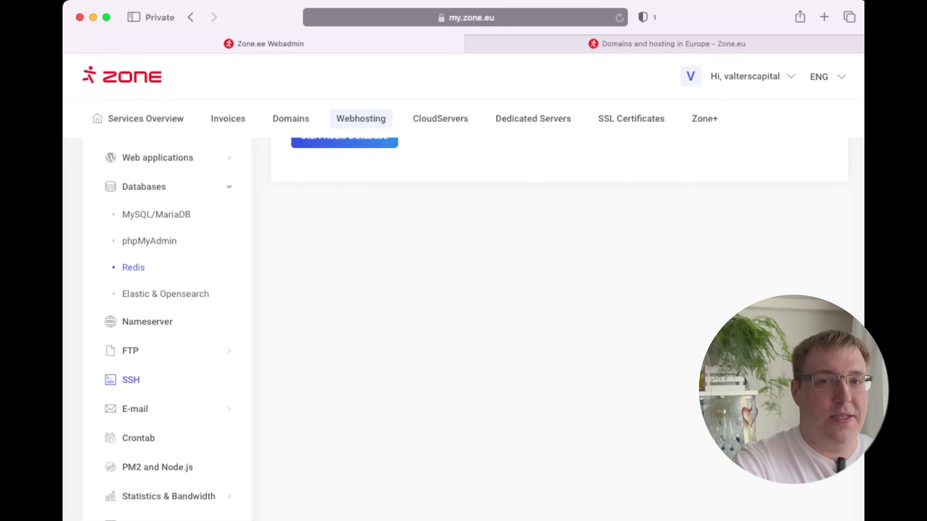
click(135, 409)
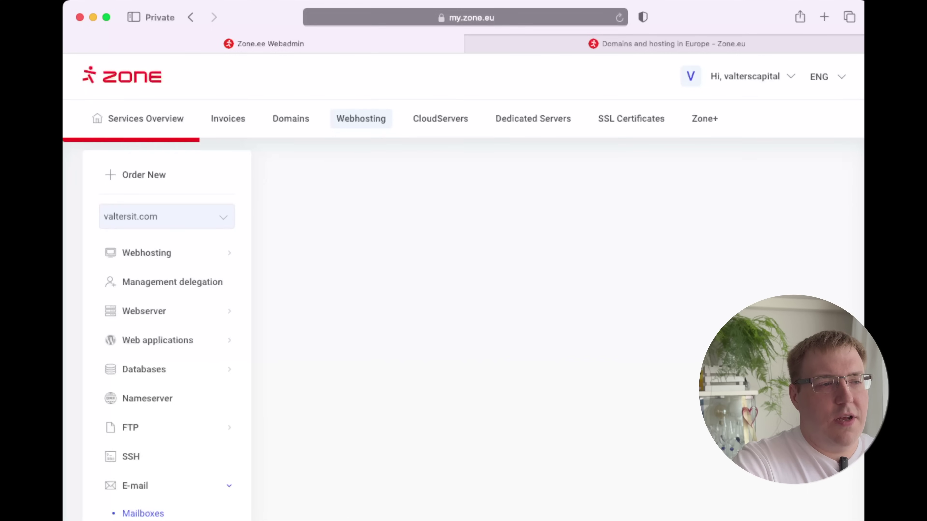
- Open a new mailbox form for valtersit.com and scroll through it without filling it in
click(346, 330)
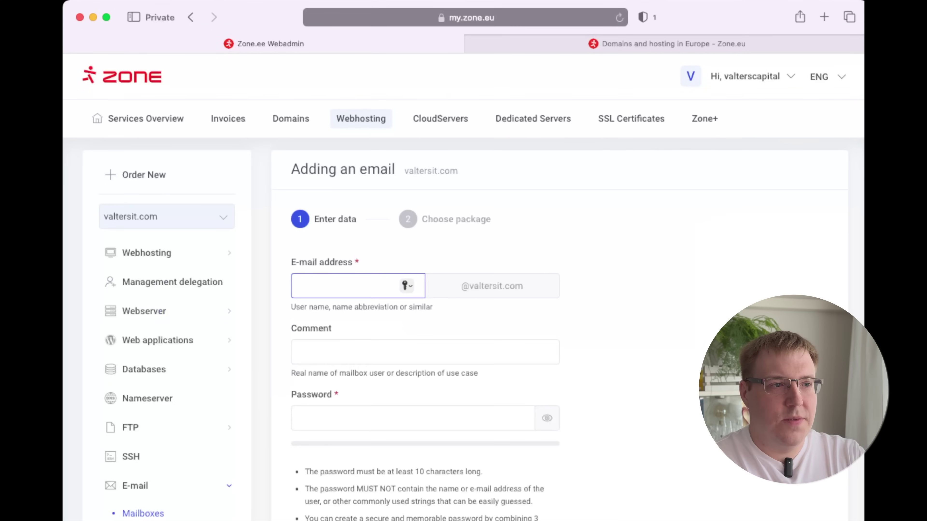
scroll(463, 328, down, 3)
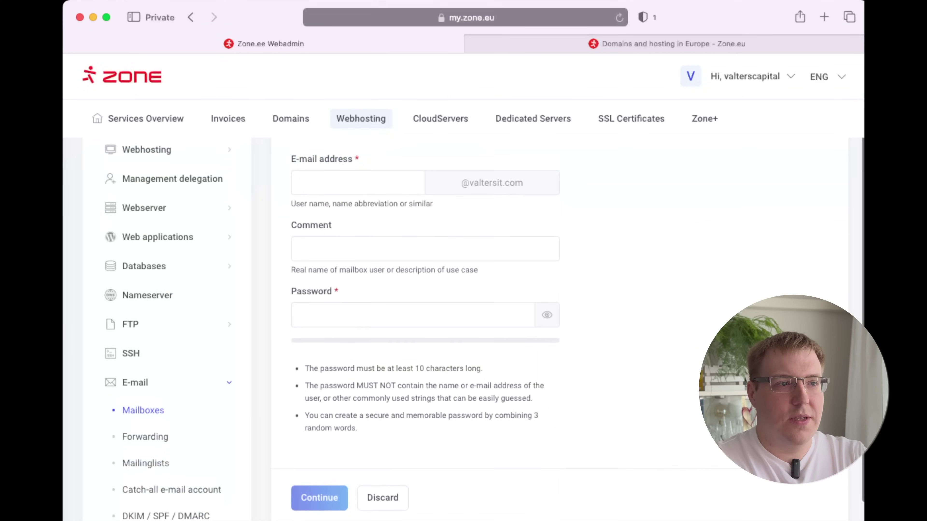
scroll(463, 328, up, 3)
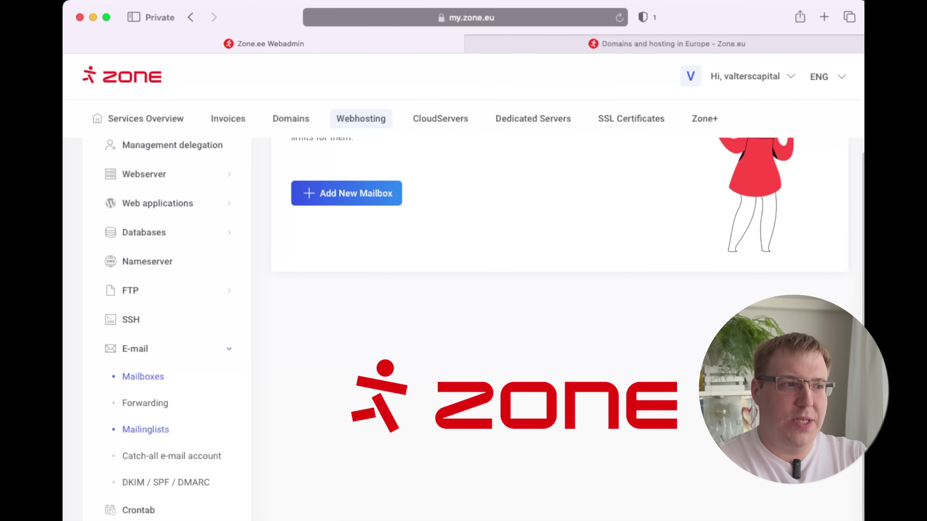
scroll(463, 328, down, 3)
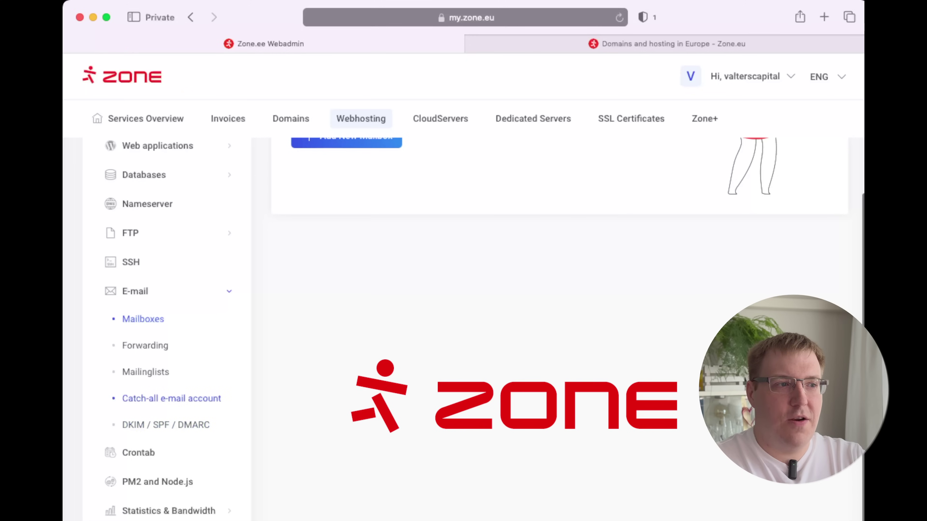
scroll(464, 329, down, 1)
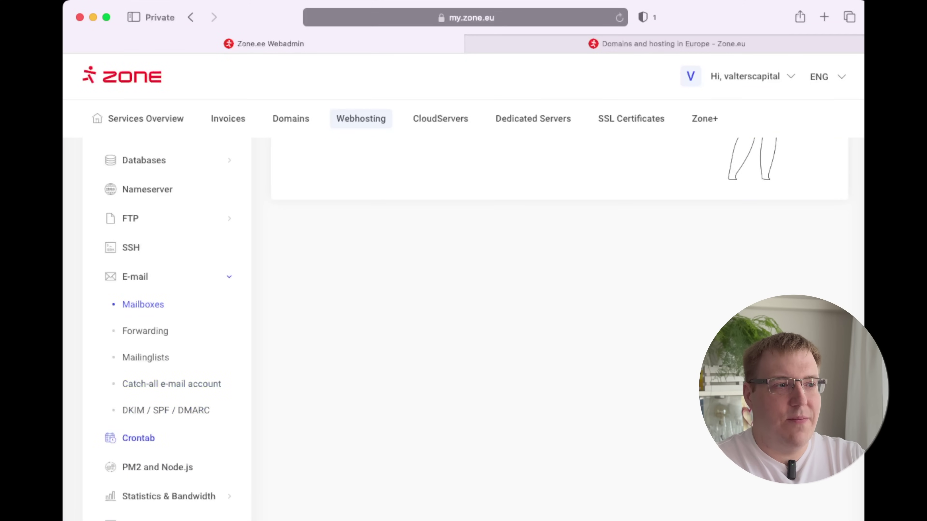
- Open a new Crontab job form and scroll through its fields
click(138, 438)
click(357, 356)
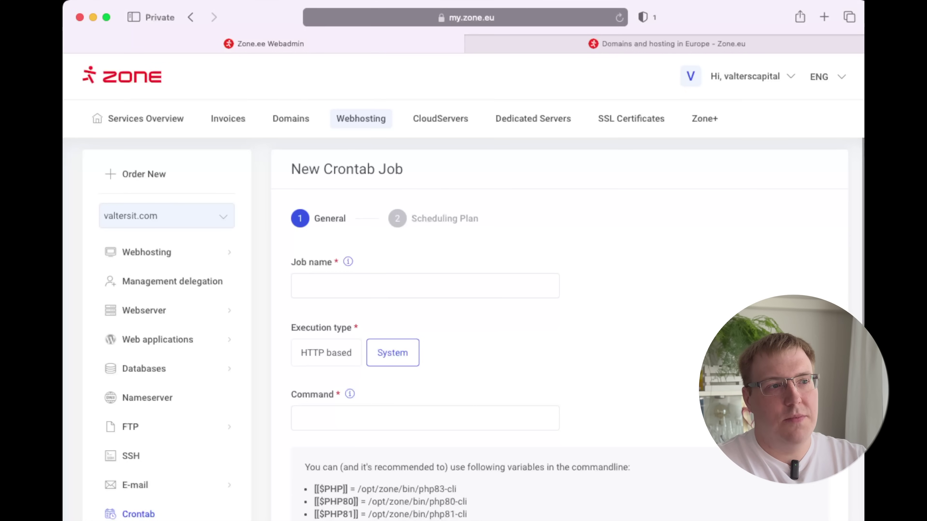
scroll(474, 329, down, 8)
scroll(474, 329, down, 1)
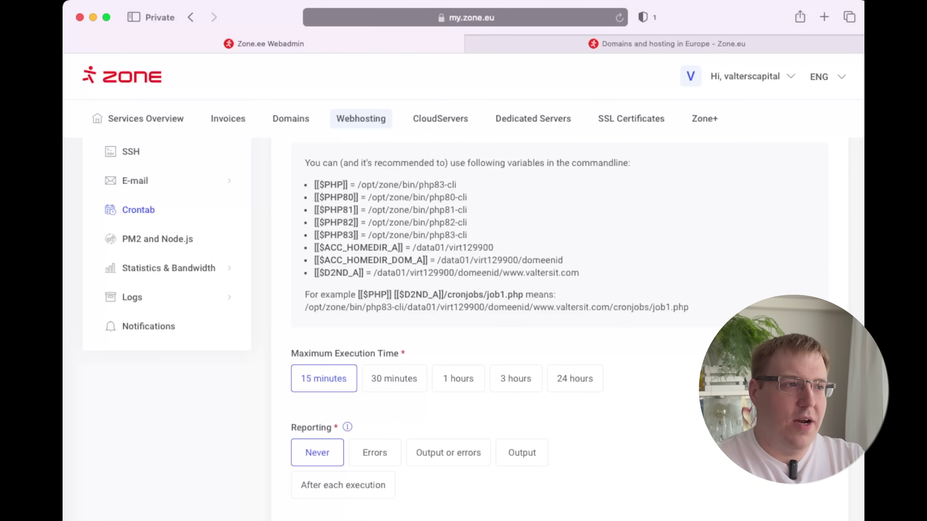
scroll(474, 328, down, 3)
scroll(474, 329, up, 4)
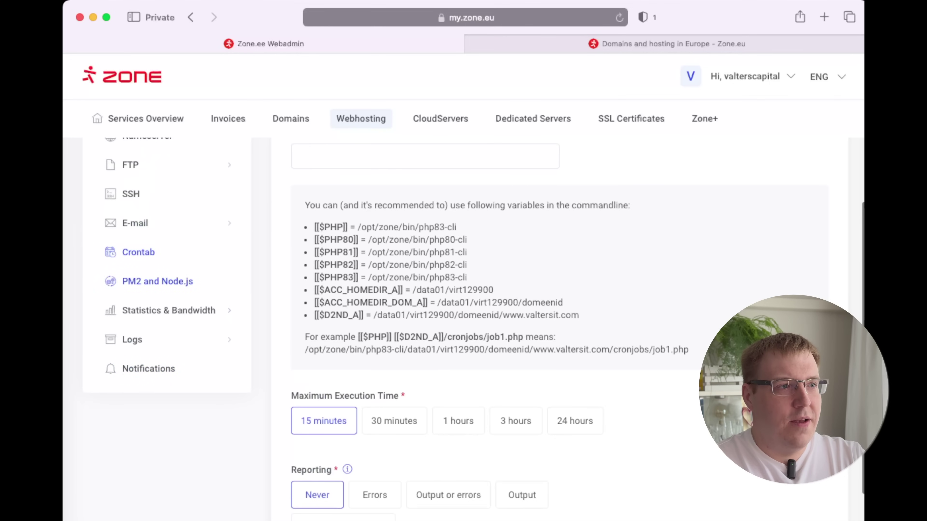
- View site statistics for a chosen domain and the log types, ending on the quota notification settings
click(169, 310)
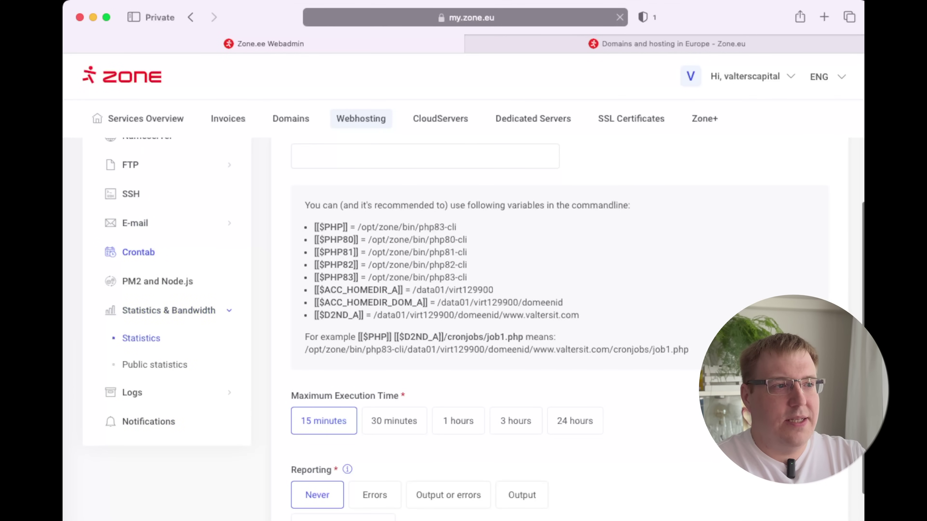
click(141, 335)
scroll(475, 292, down, 10)
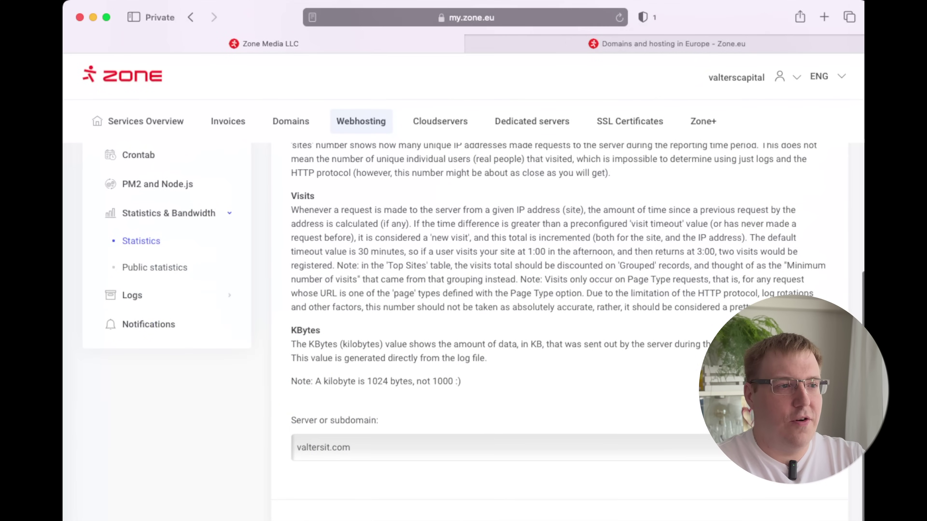
click(474, 448)
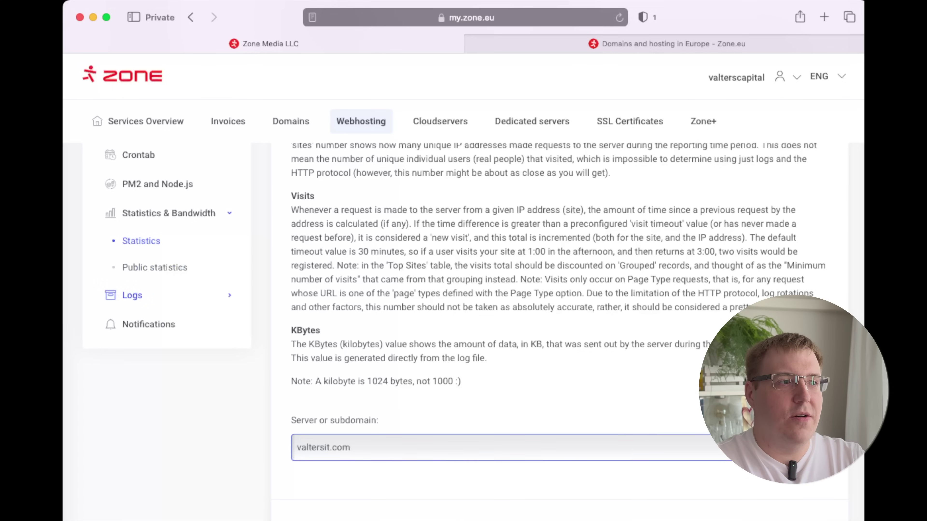
click(111, 295)
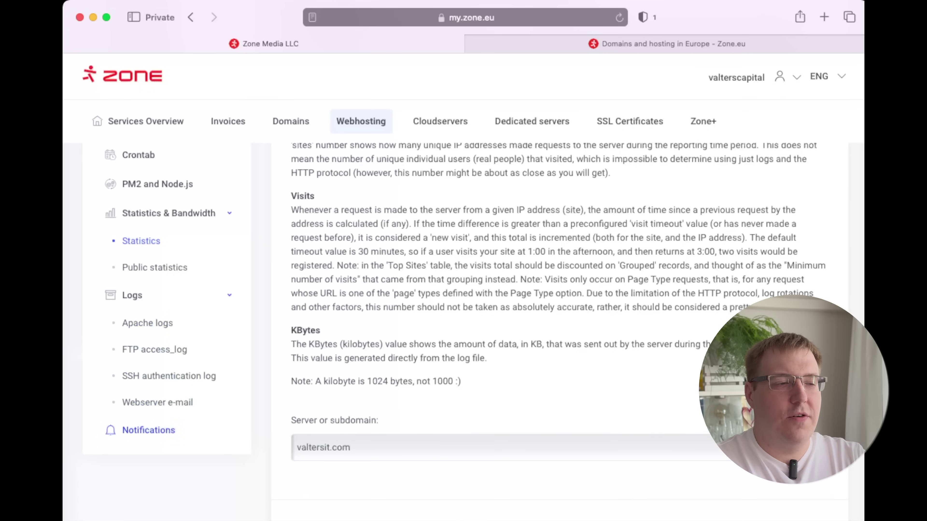
click(148, 430)
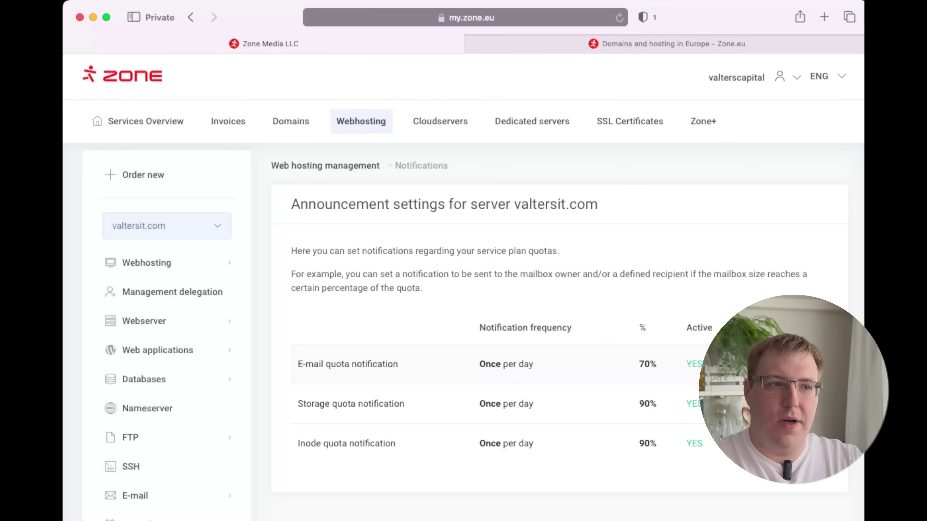
drag(314, 364, 398, 363)
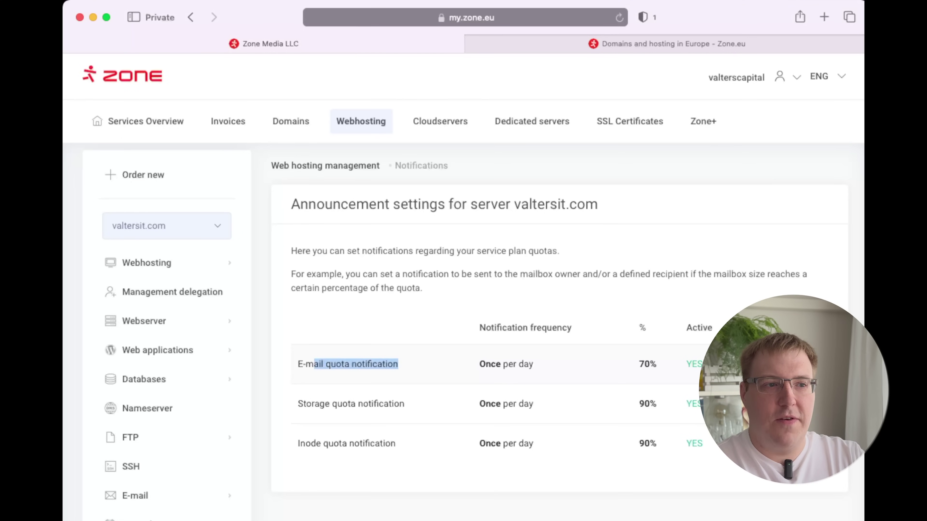
drag(638, 364, 656, 364)
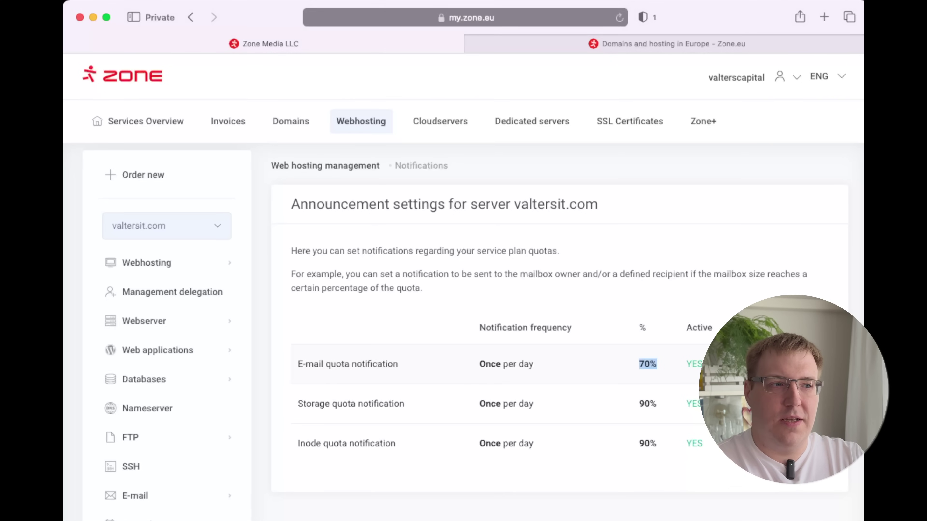
drag(303, 404, 404, 404)
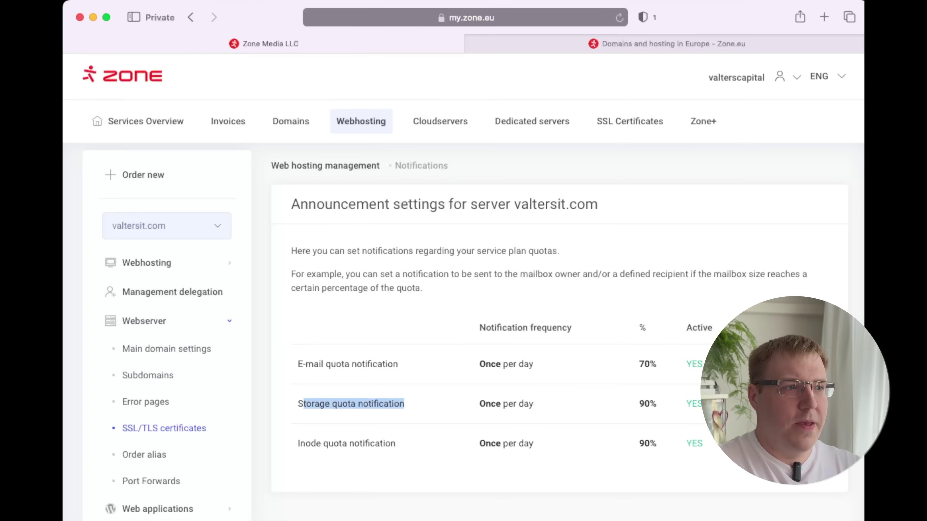
- Expand Web applications and open the Install new application catalogue
scroll(464, 329, down, 3)
click(157, 448)
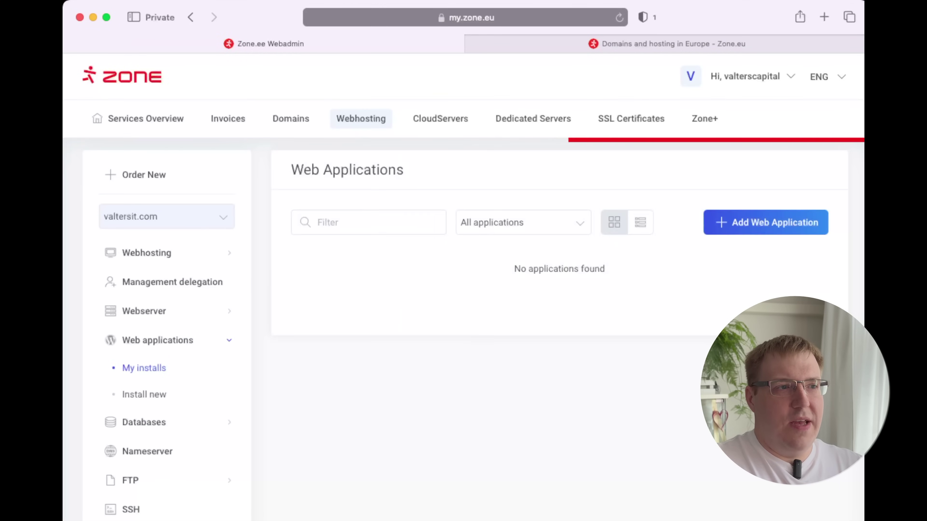
click(144, 394)
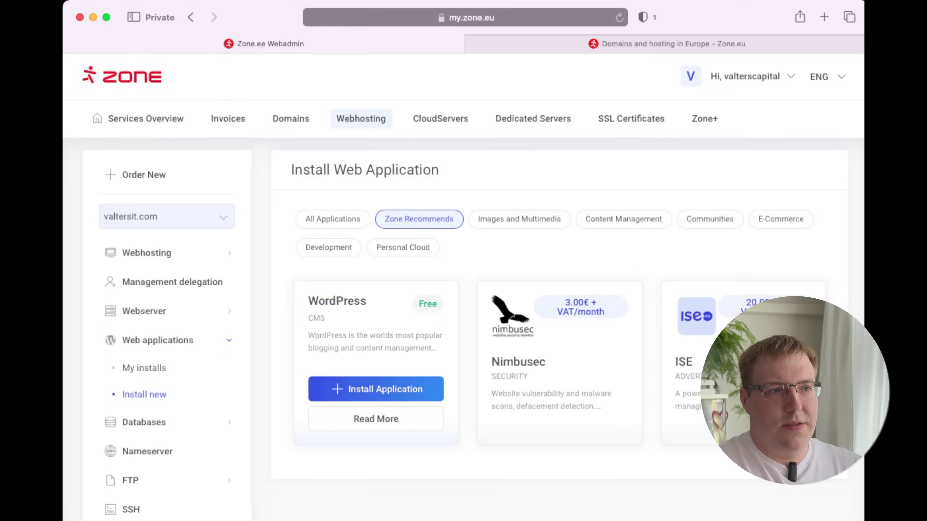
- Apply the All Applications filter and browse the full grid to find WordPress
click(332, 219)
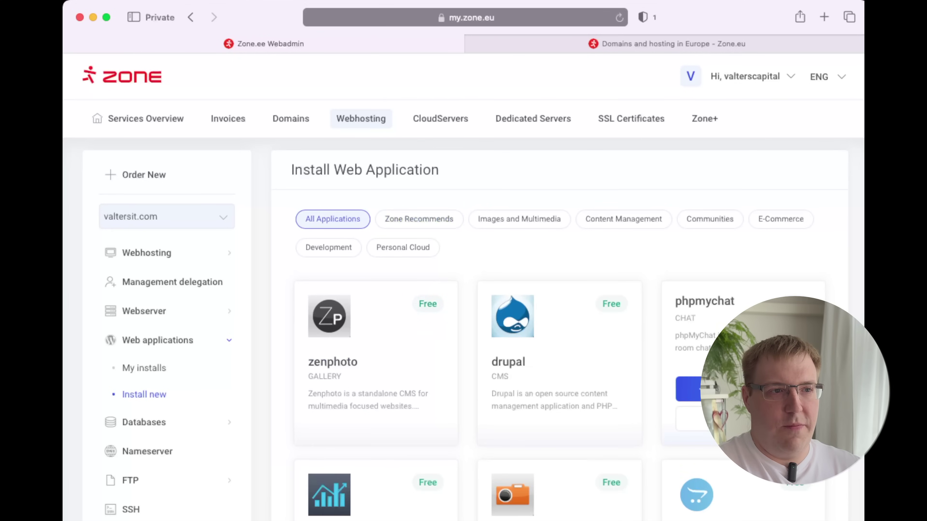
scroll(748, 401, down, 3)
scroll(474, 329, down, 6)
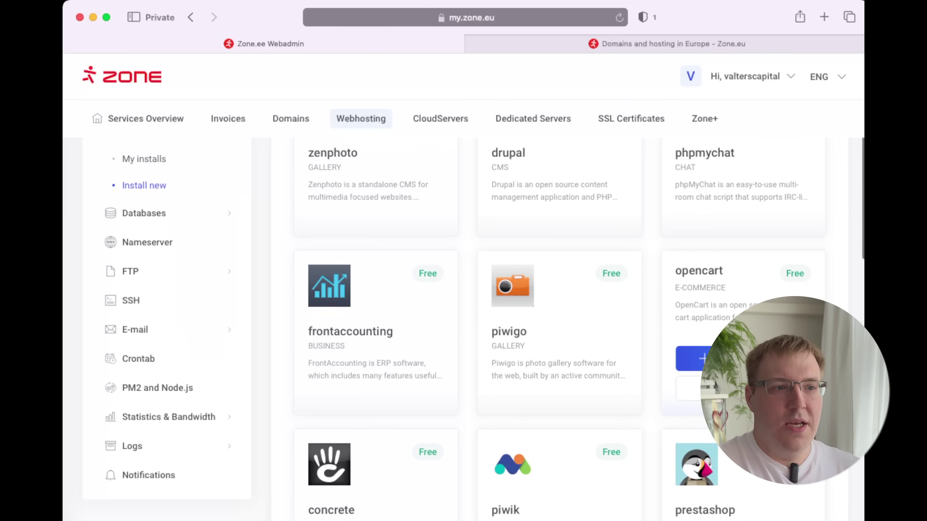
scroll(474, 328, down, 8)
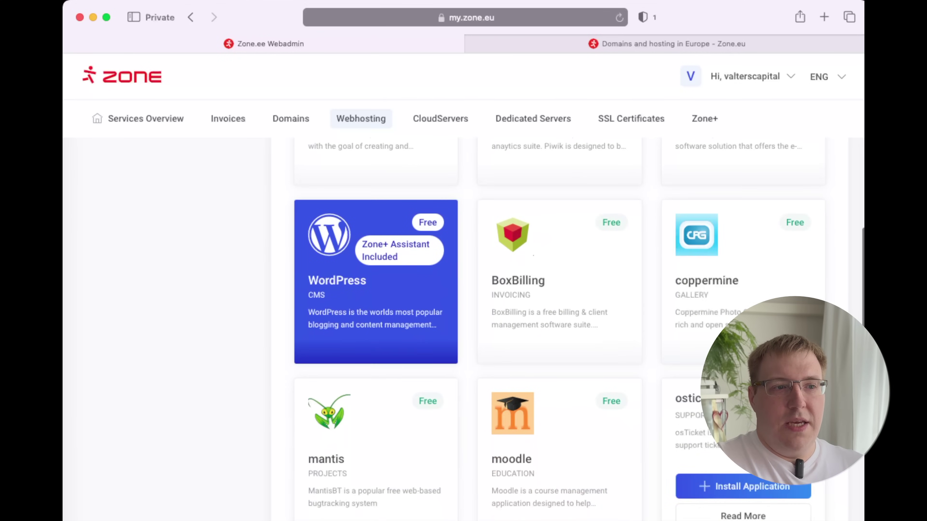
scroll(376, 329, down, 18)
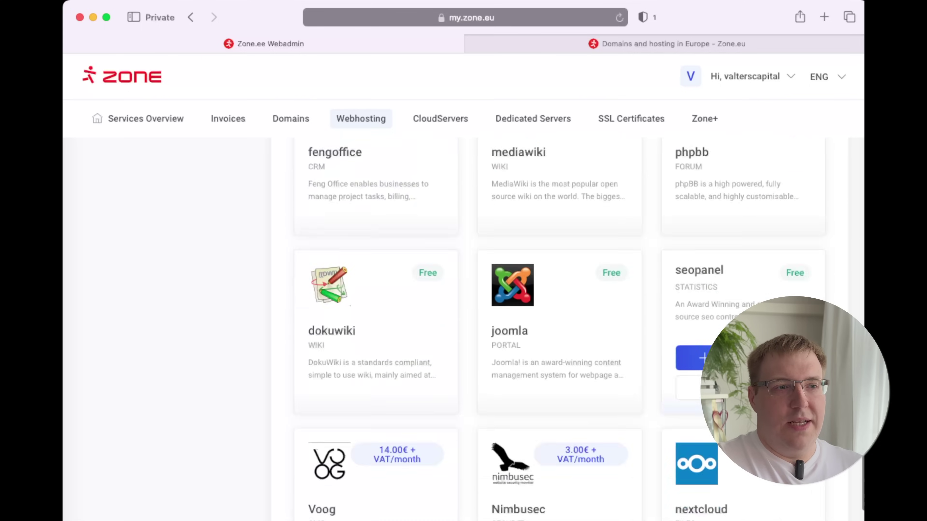
scroll(474, 328, down, 1)
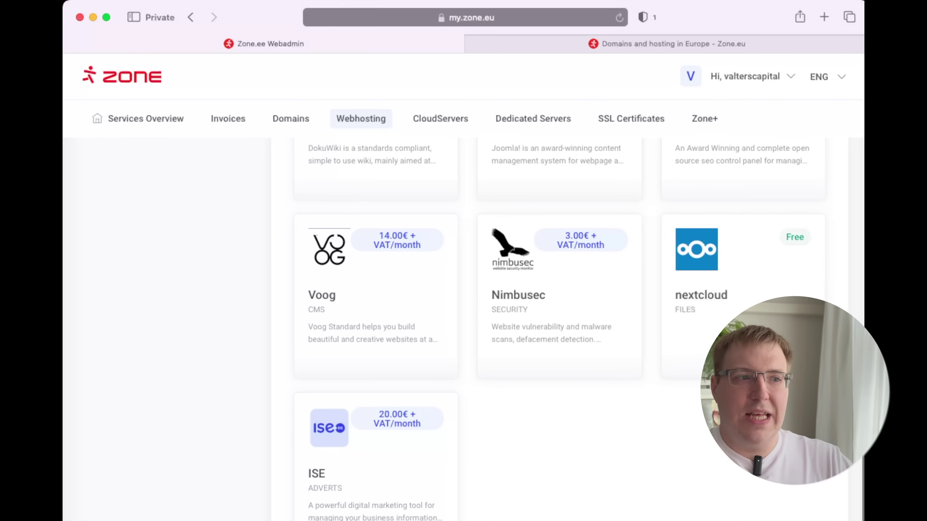
scroll(730, 419, up, 17)
scroll(558, 438, up, 8)
scroll(558, 438, down, 4)
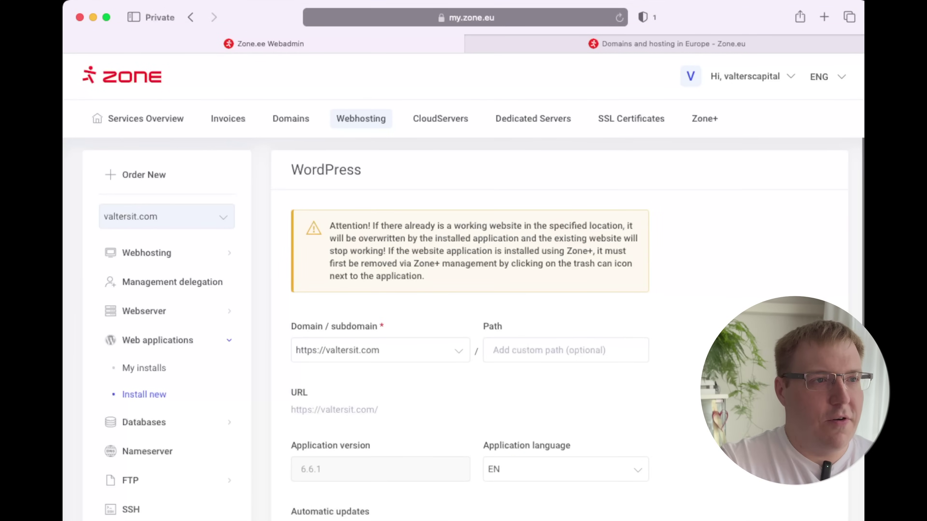
- Load valtersit.com in a new tab and confirm it shows the Moving In placeholder
click(823, 17)
text(valtersit.com)
key(Return)
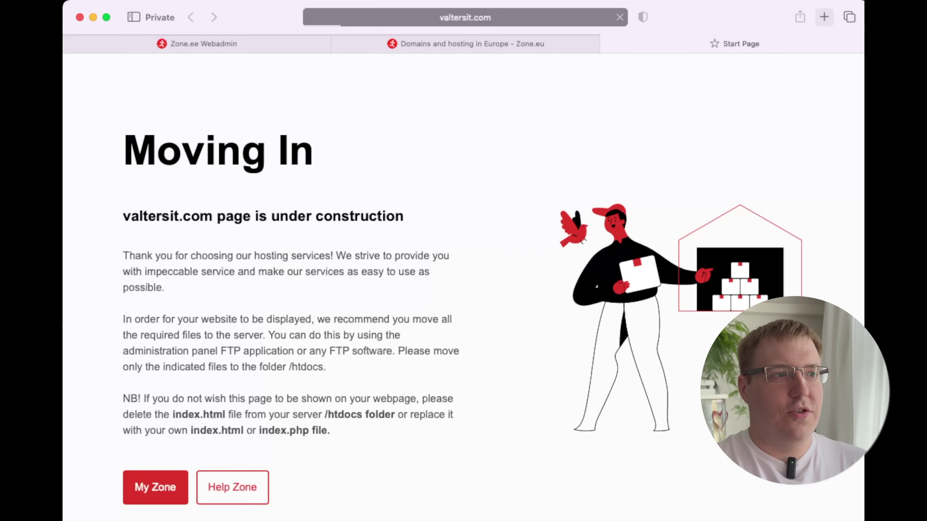
drag(123, 150, 315, 150)
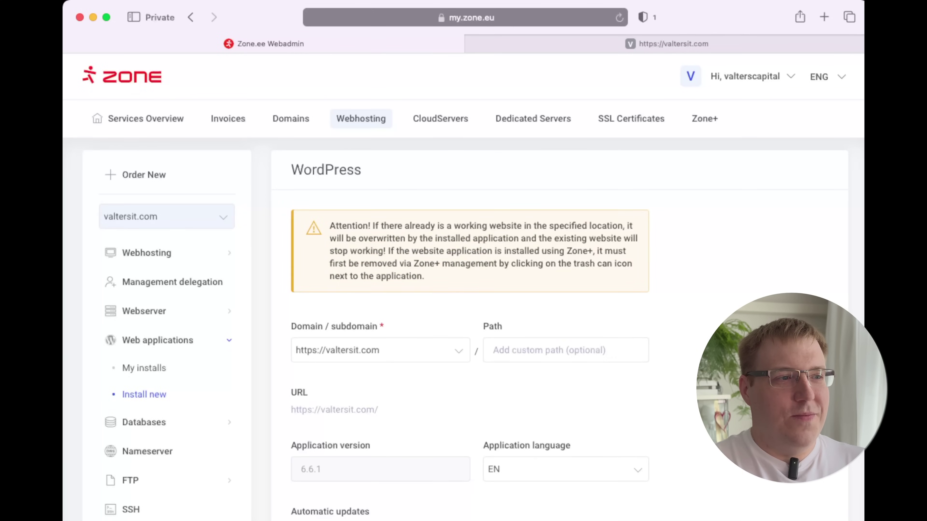
scroll(471, 328, down, 5)
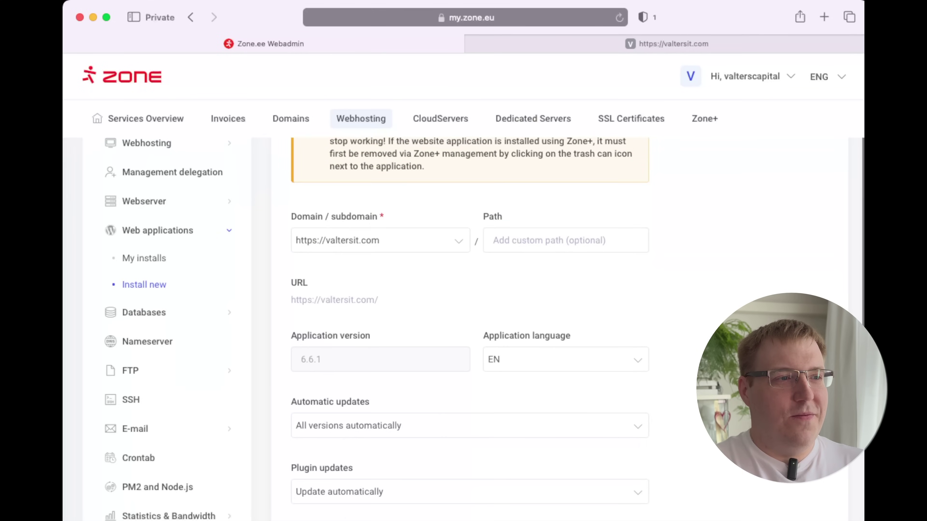
- Install WordPress in EN with automatic updates for all versions and plugins
click(638, 360)
click(638, 360)
scroll(638, 365, down, 2)
click(637, 384)
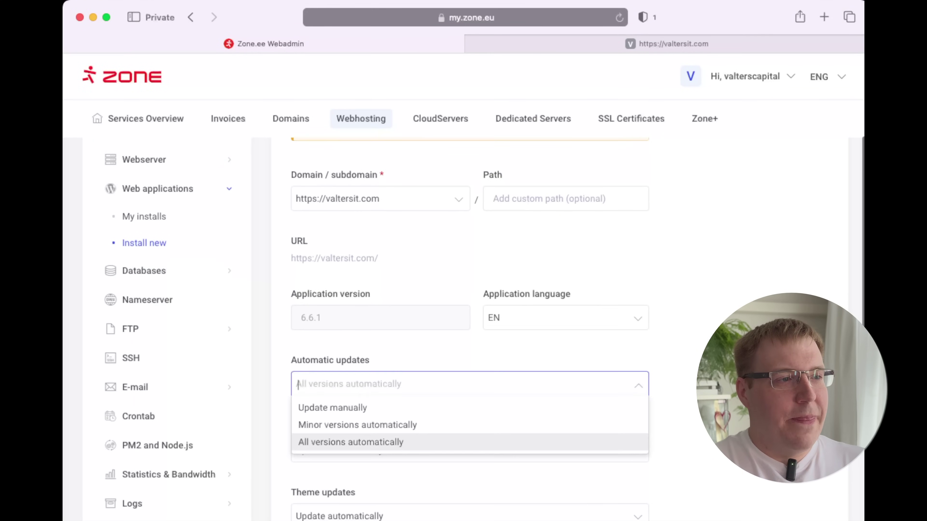
click(350, 442)
click(347, 450)
click(341, 474)
scroll(469, 365, down, 5)
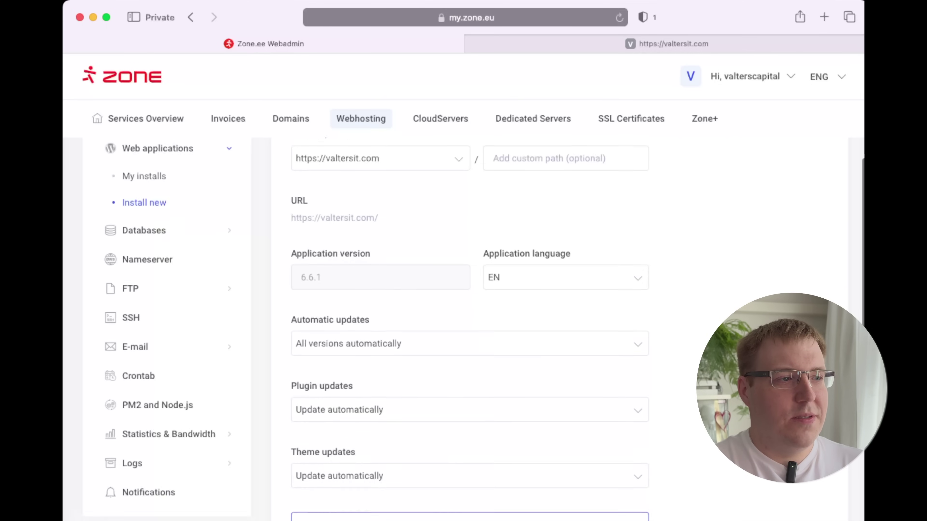
scroll(470, 328, down, 3)
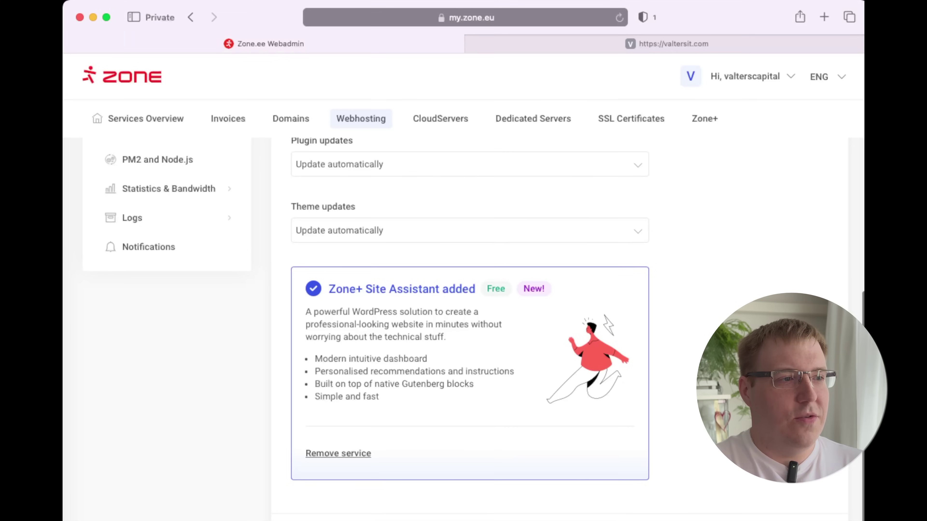
scroll(470, 328, down, 1)
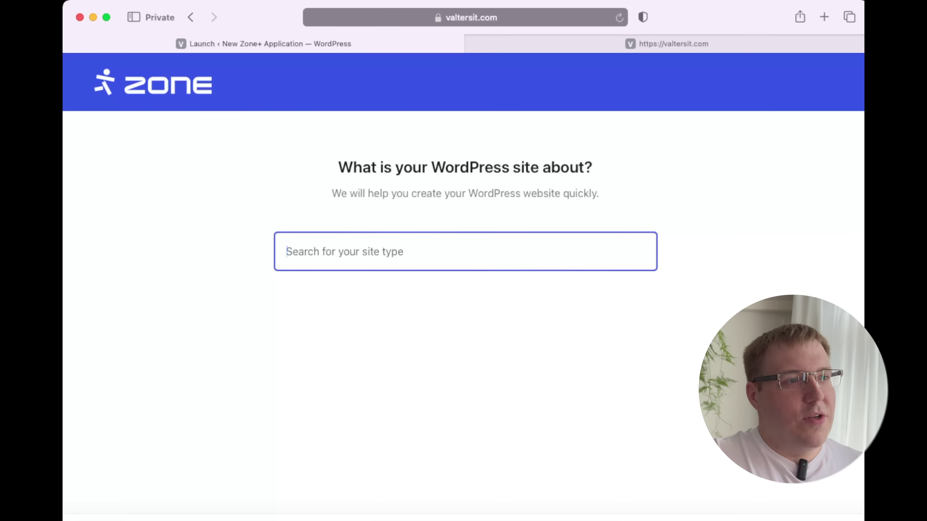
drag(593, 167, 351, 167)
- Describe the site as 'This is a test website about Zoneeeu' and choose Personal Site
click(286, 252)
text(This )
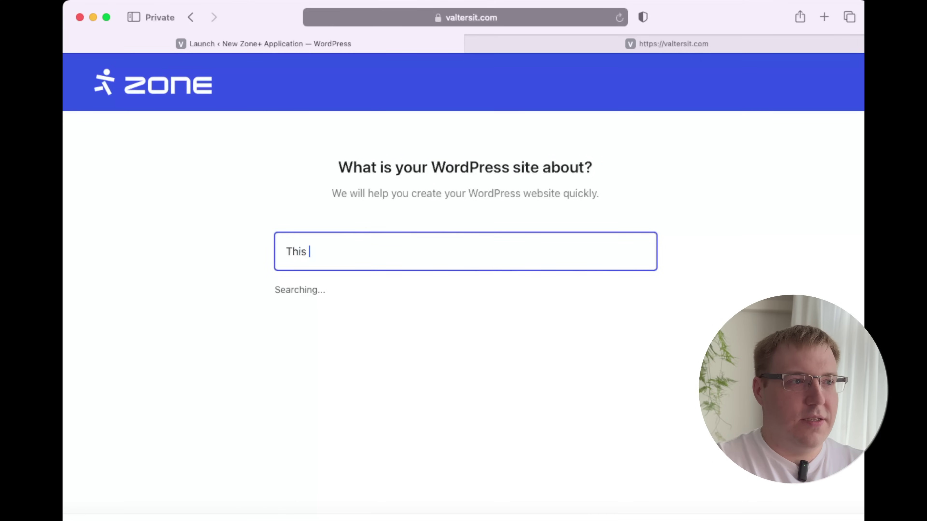
text(is a test website)
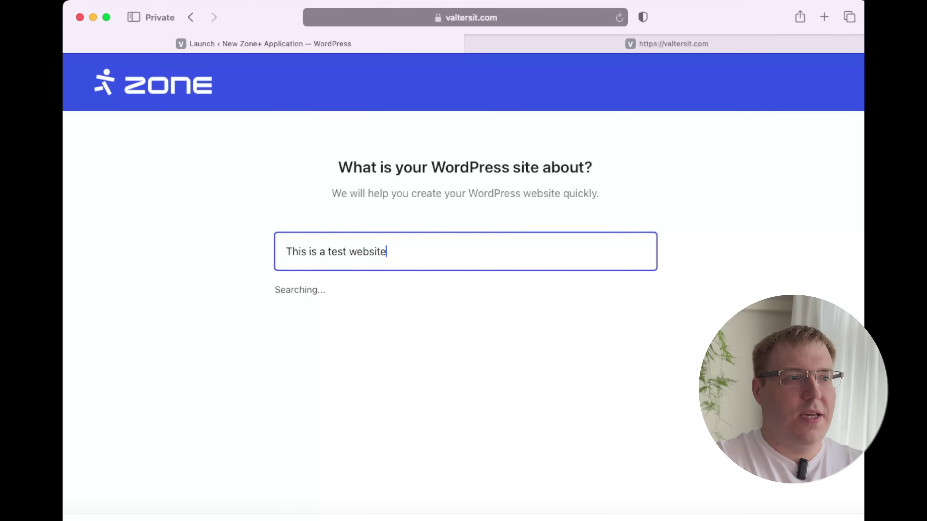
text( about Zonee)
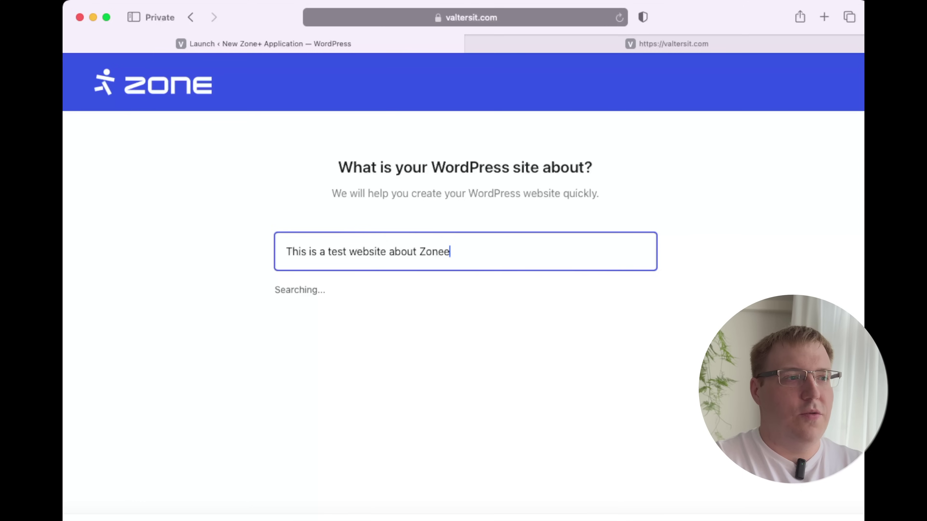
key(BackSpace)
text(.eu)
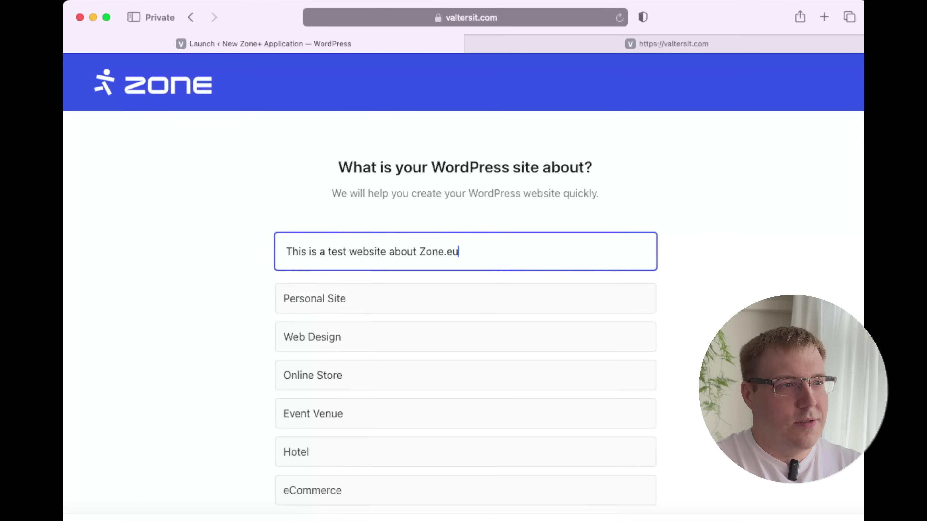
key(Down)
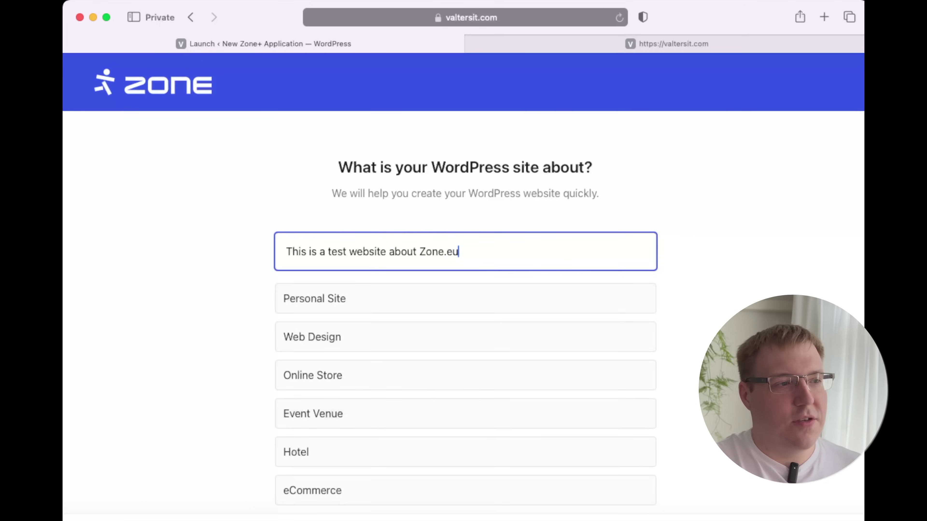
scroll(465, 328, down, 5)
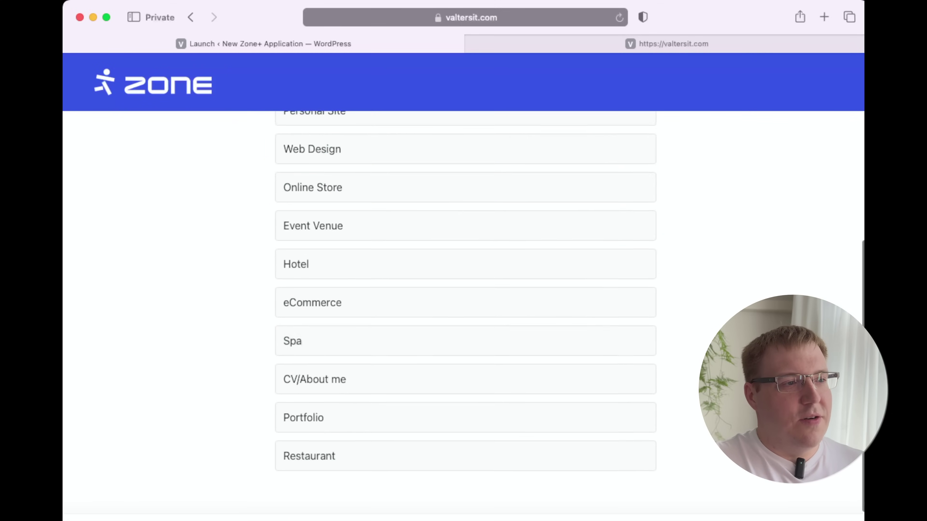
scroll(465, 328, up, 3)
scroll(465, 328, down, 5)
scroll(466, 329, up, 5)
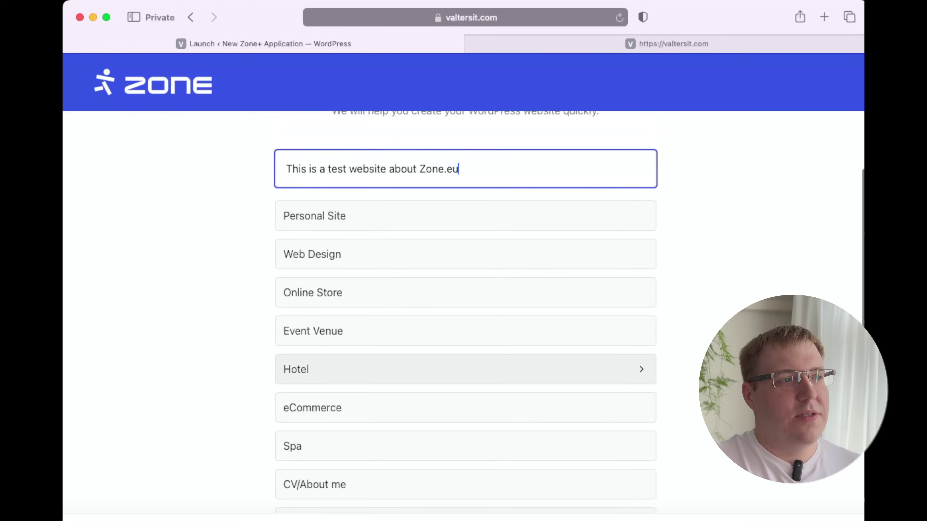
click(466, 216)
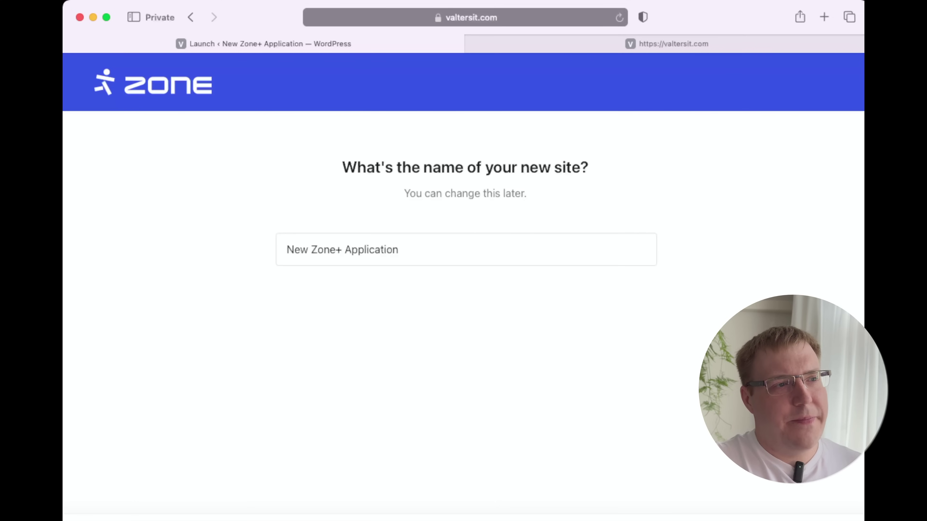
- Keep the default name New Zone+ Application and select the Grow site traffic goal
click(399, 250)
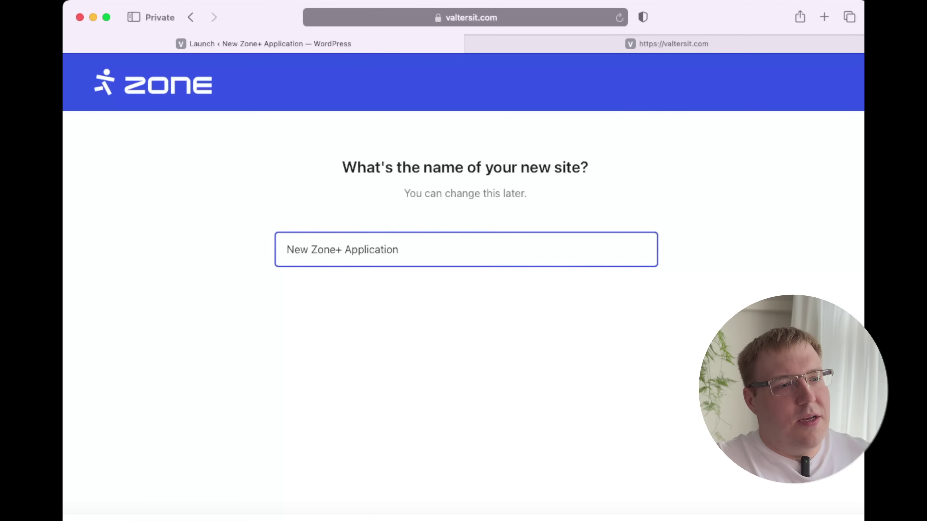
key(Return)
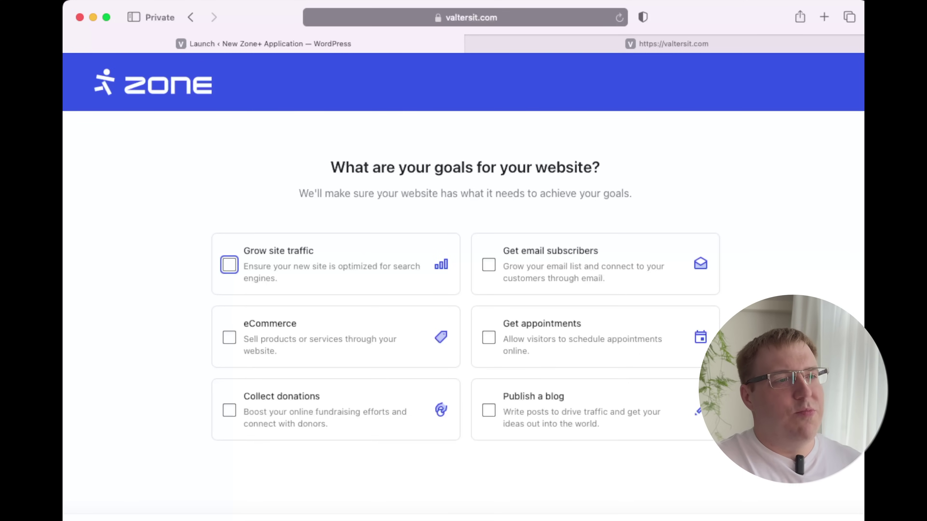
key(space)
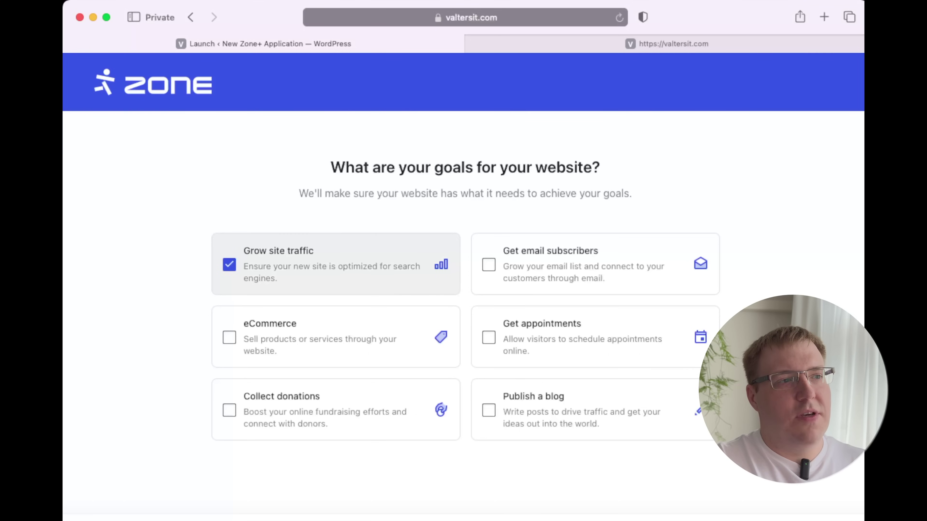
key(Return)
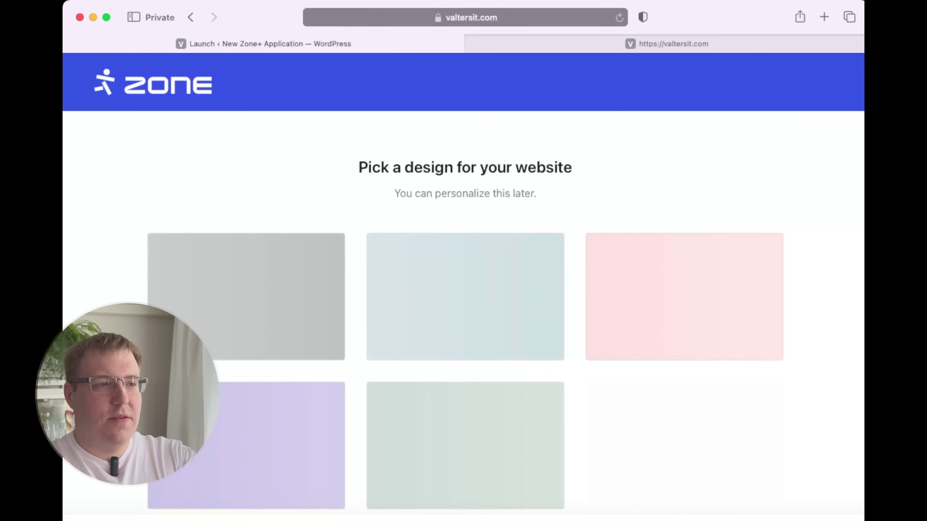
- Choose the Immersing Yourself design from the design options
scroll(465, 318, down, 4)
scroll(684, 329, down, 8)
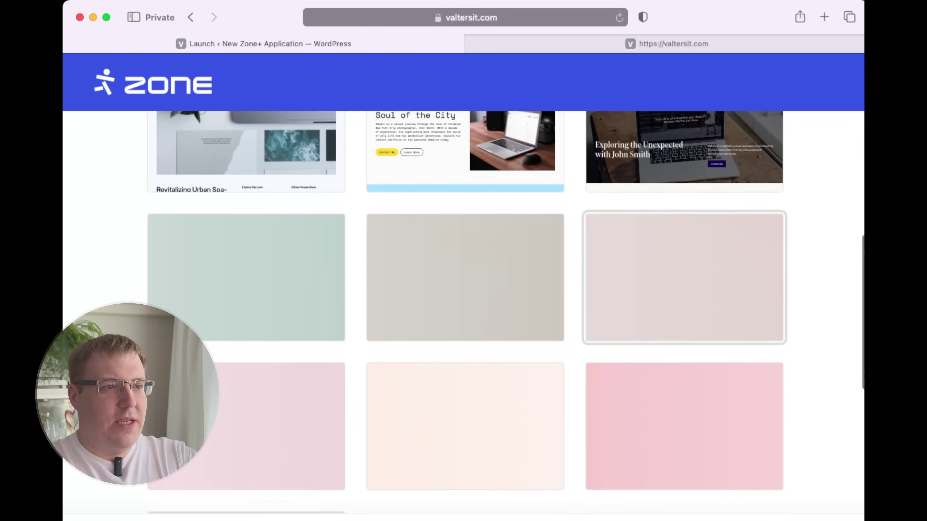
scroll(465, 313, down, 2)
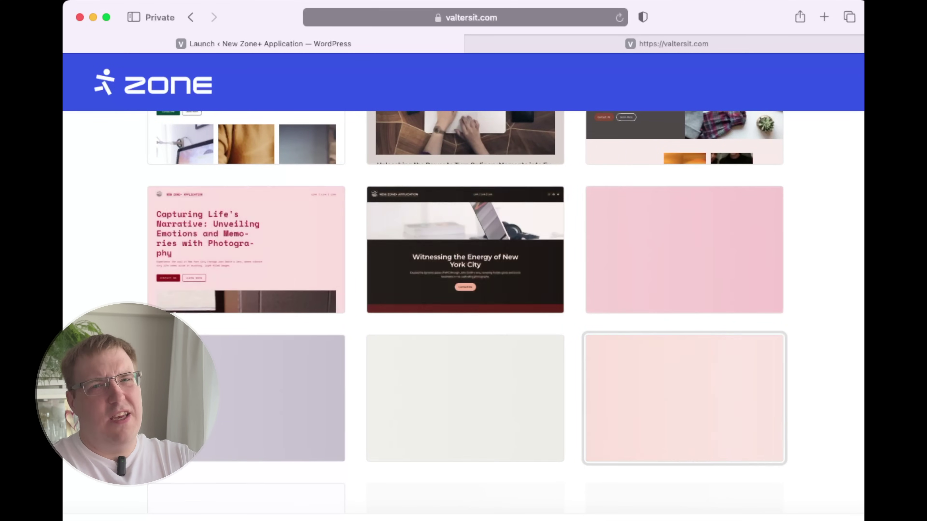
scroll(465, 314, up, 5)
scroll(684, 285, up, 1)
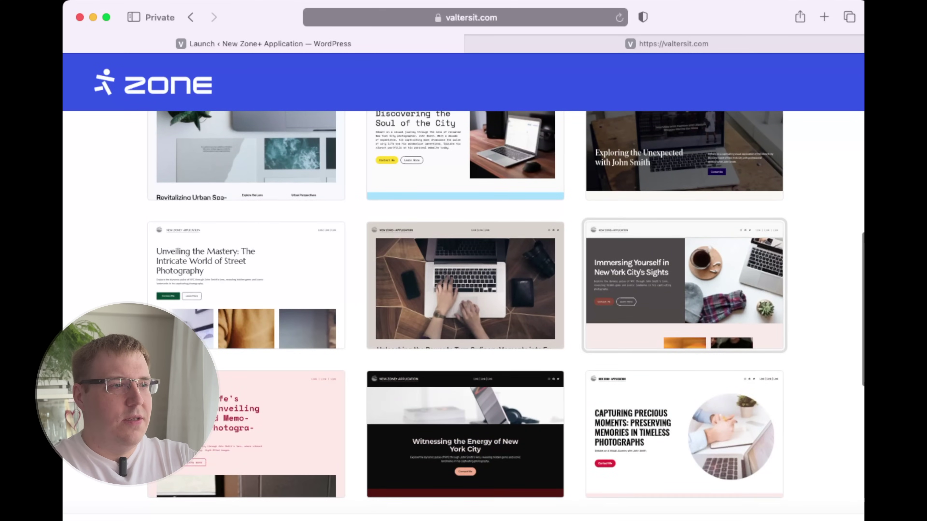
scroll(684, 255, down, 4)
scroll(684, 255, up, 3)
click(684, 256)
- Add the FAQ page alongside About, Portfolio, Contact and Testimonials
scroll(620, 420, down, 3)
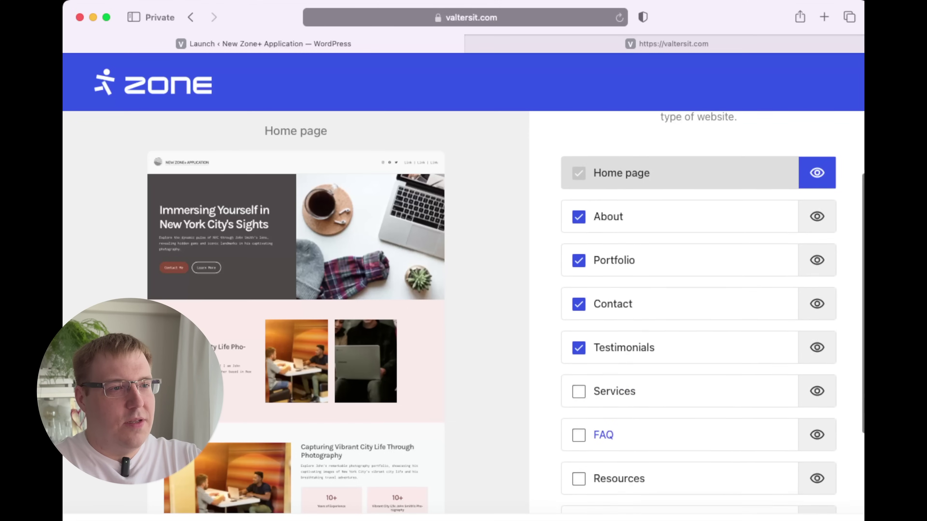
click(604, 389)
scroll(619, 432, down, 3)
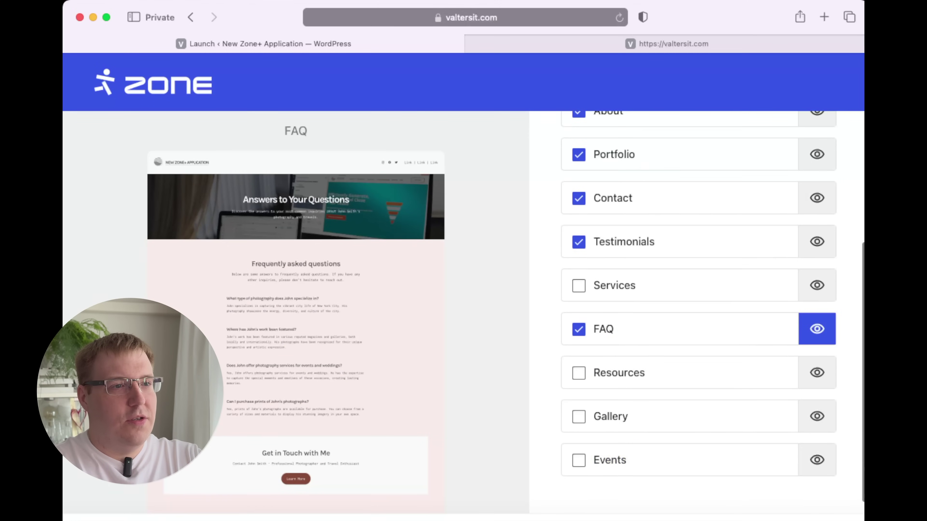
scroll(693, 311, down, 2)
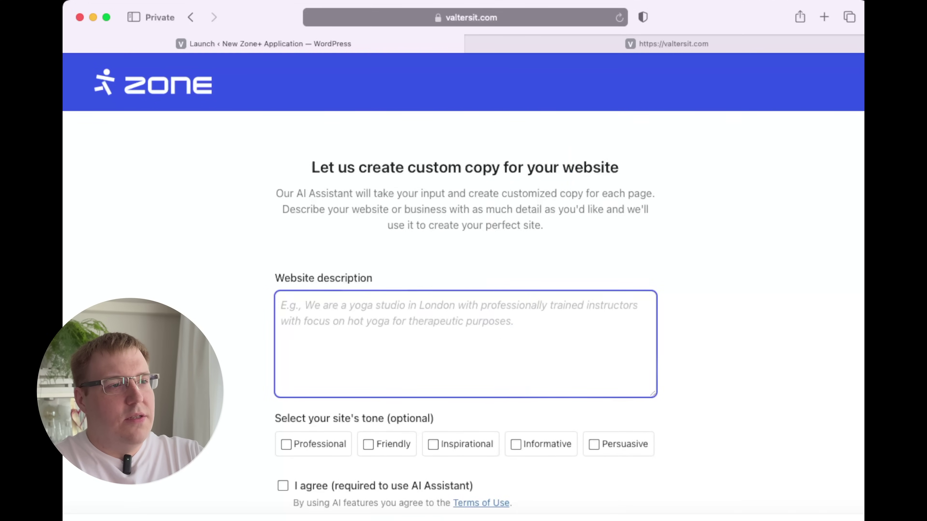
- Set a Professional tone and agree to the AI Assistant terms of use
scroll(464, 292, down, 2)
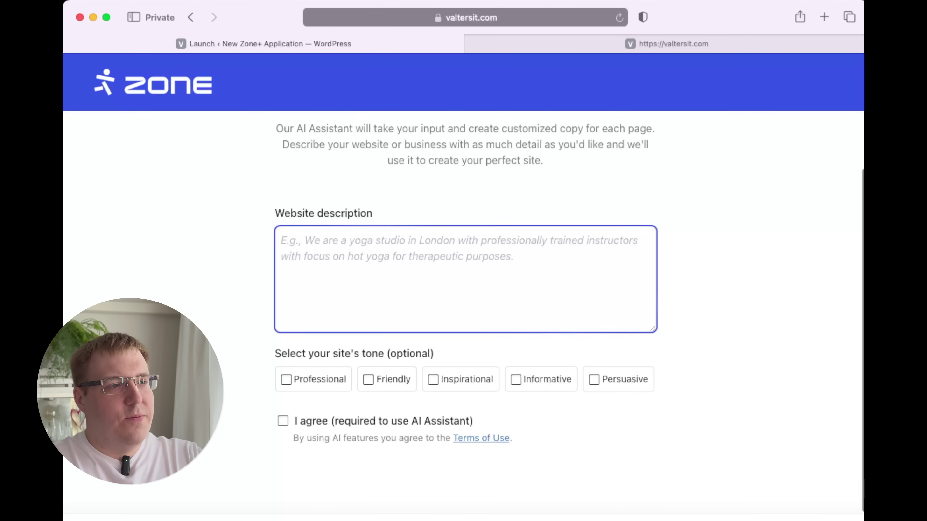
click(286, 380)
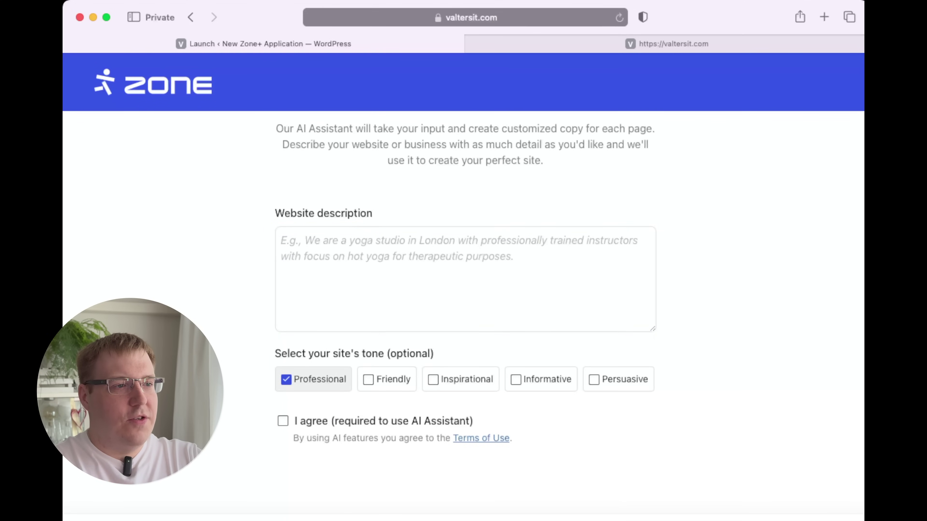
click(283, 421)
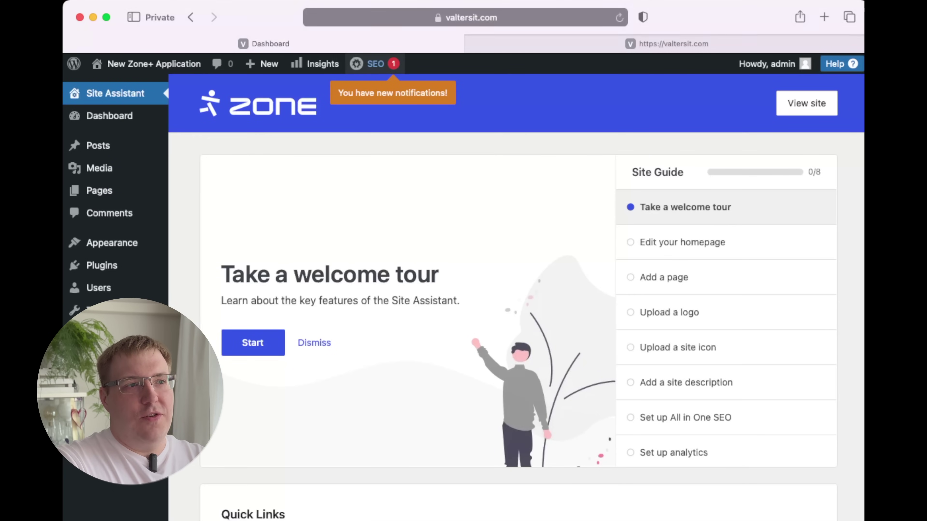
- View the live valtersit.com homepage with the new design and its testimonials section
scroll(515, 292, down, 10)
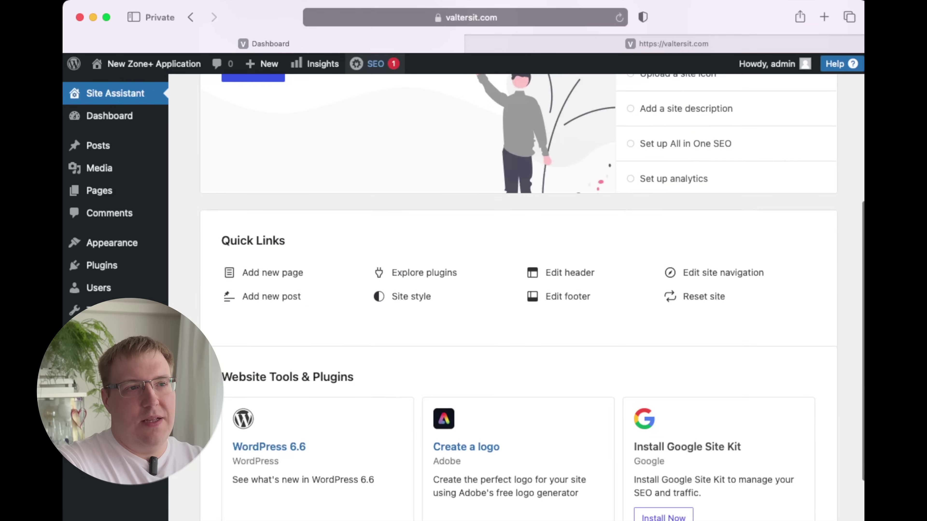
key(ctrl+Tab)
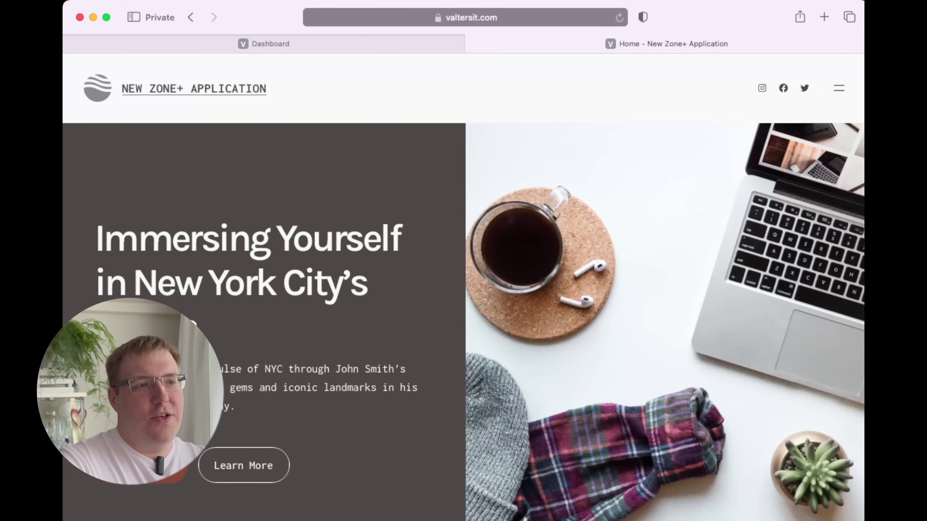
scroll(463, 284, down, 15)
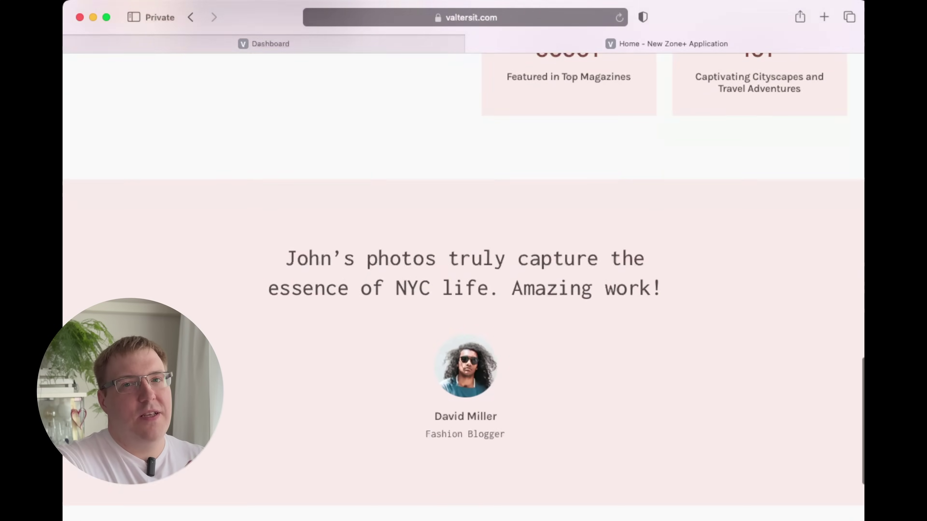
scroll(463, 285, down, 5)
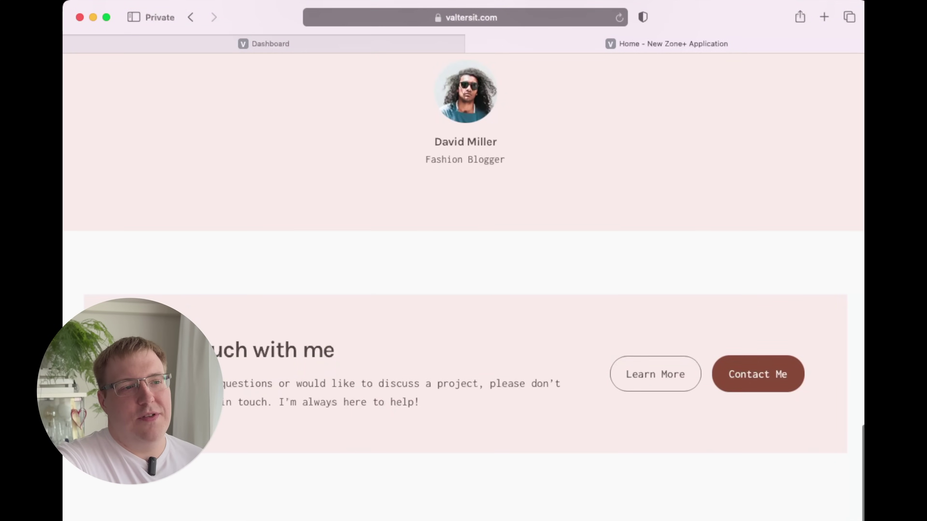
scroll(463, 285, down, 3)
scroll(463, 284, up, 8)
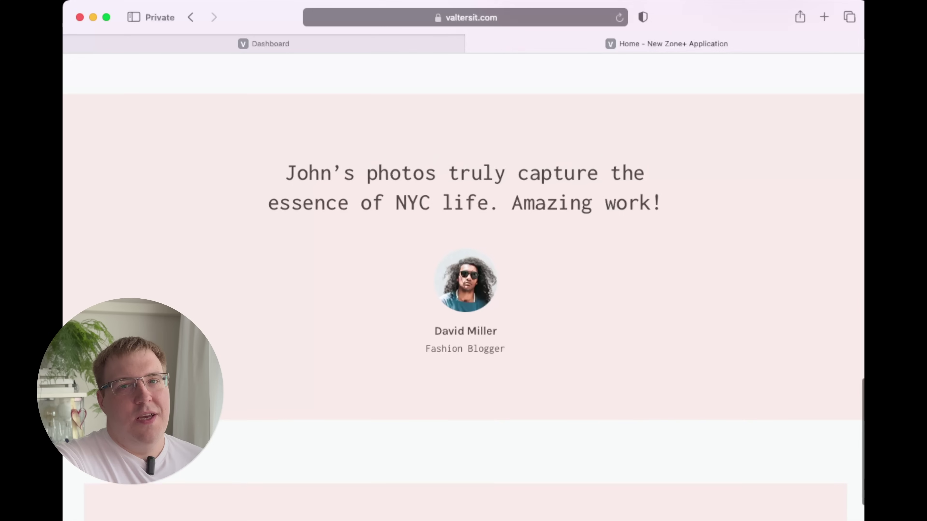